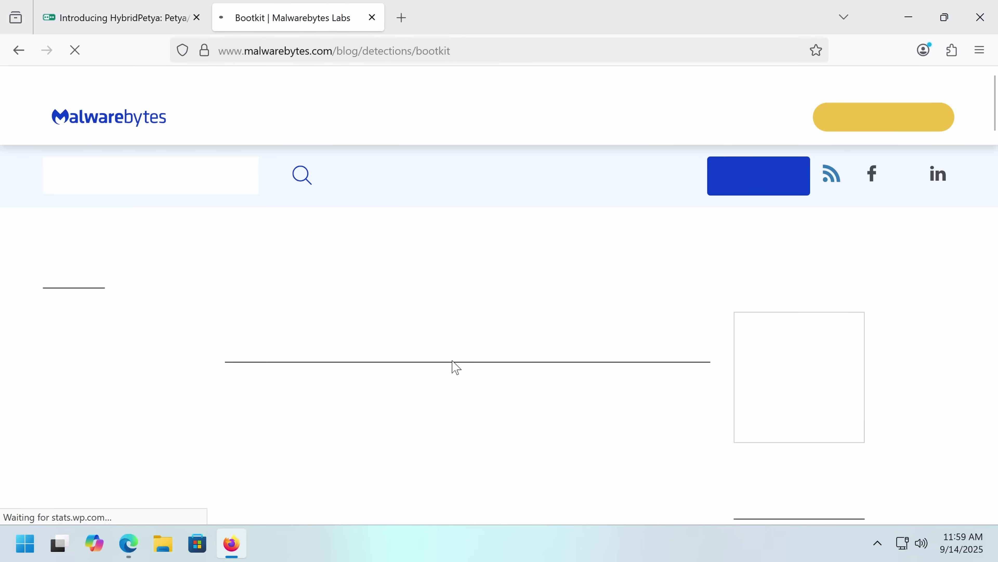
Read the symptoms section of the Malwarebytes Labs bootkit article
scroll(454, 366, "down", 7)
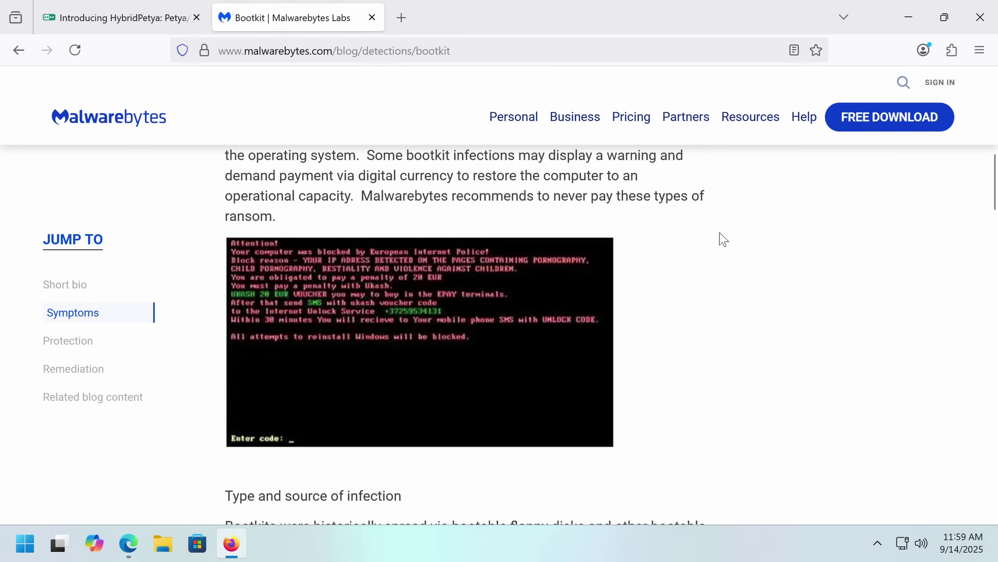
scroll(747, 252, "up", 2)
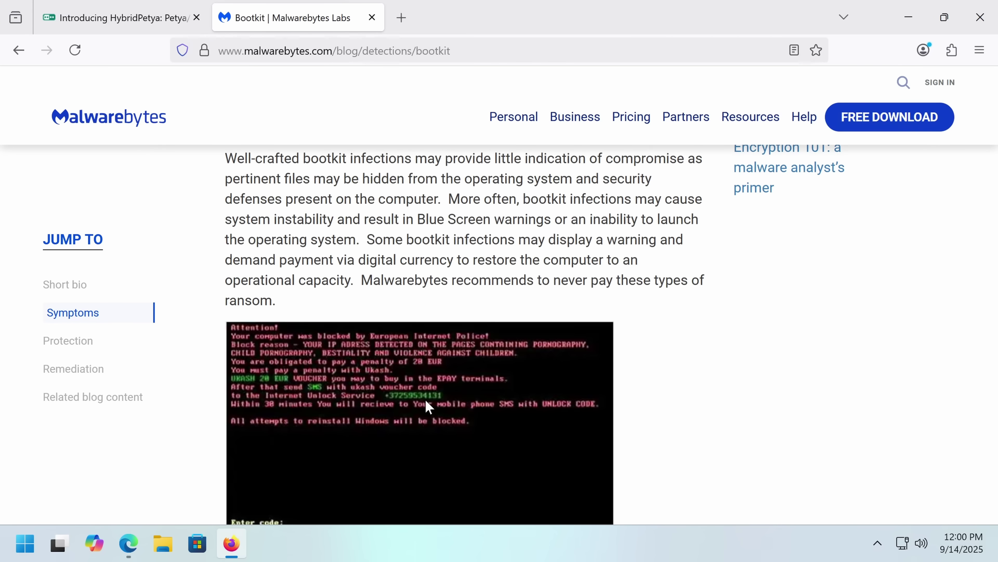
Search the web for CVE-2024-7344 from the HybridPetya article's subtitle, view Microsoft's result, and close that page
left_click(165, 18)
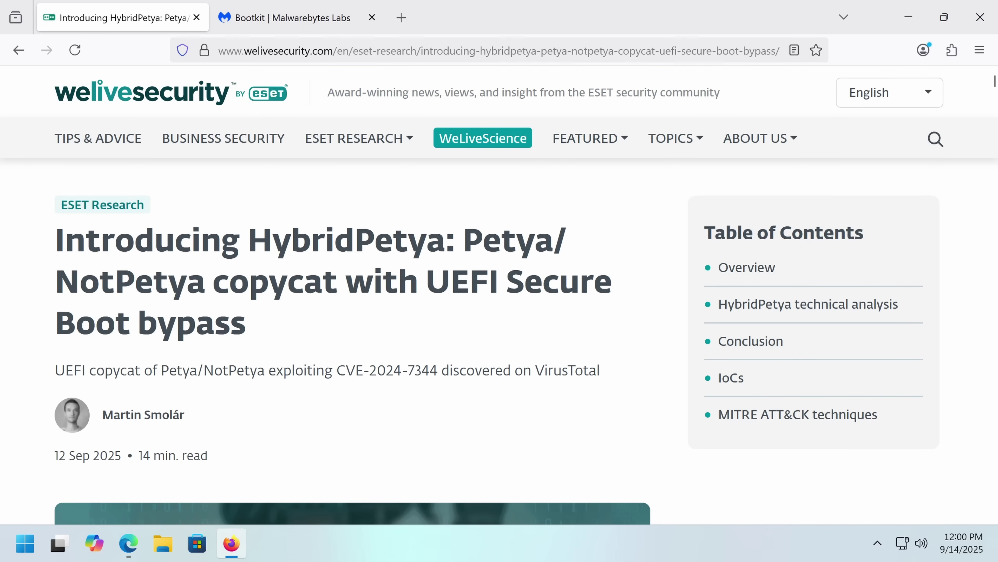
left_click_drag(337, 389, 439, 388)
right_click(439, 388)
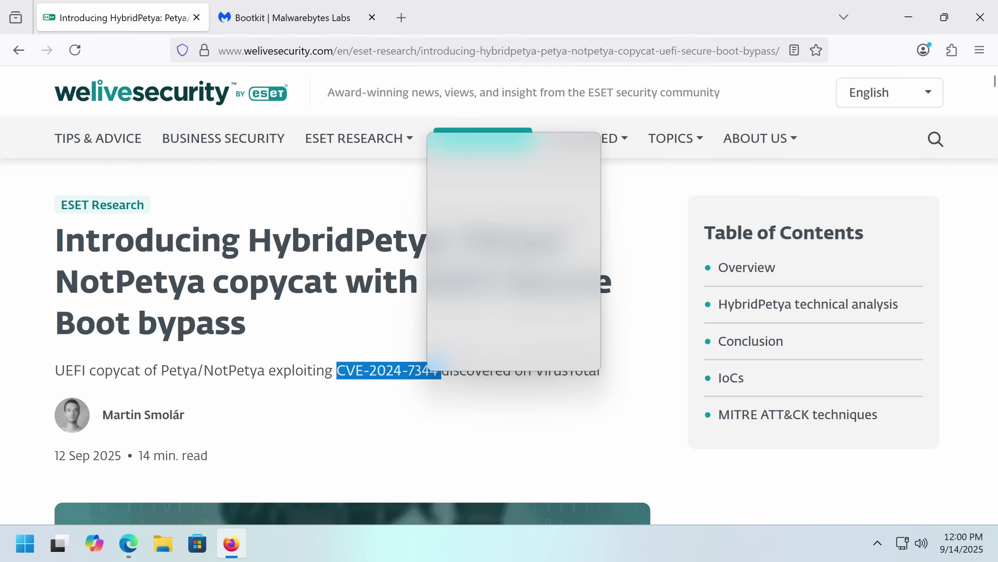
left_click(507, 254)
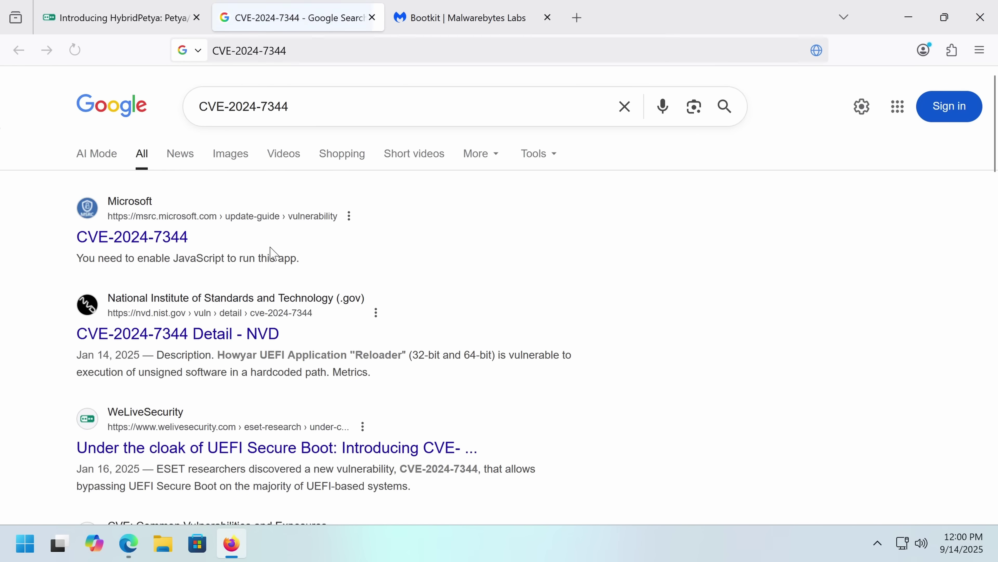
left_click(158, 237)
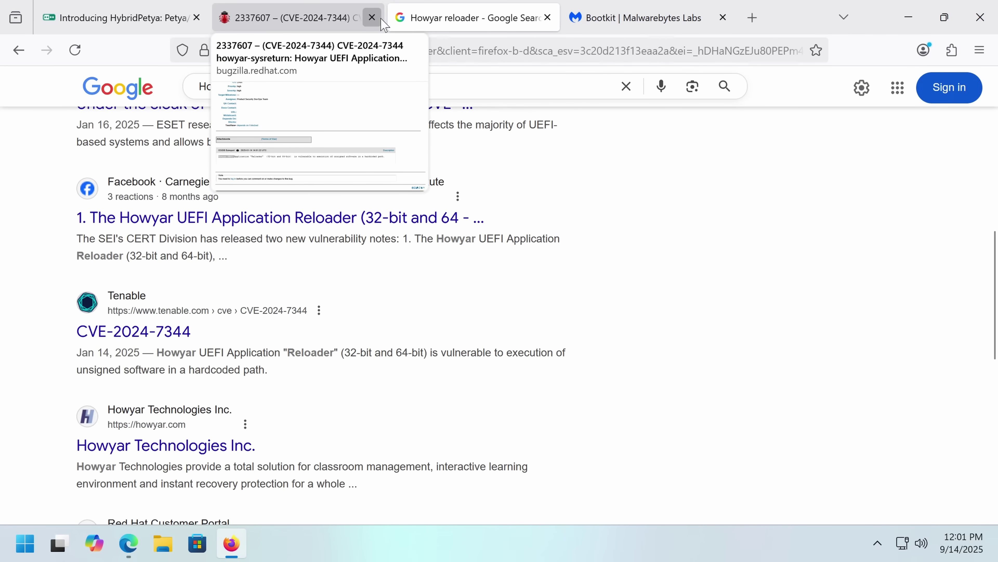
left_click(373, 18)
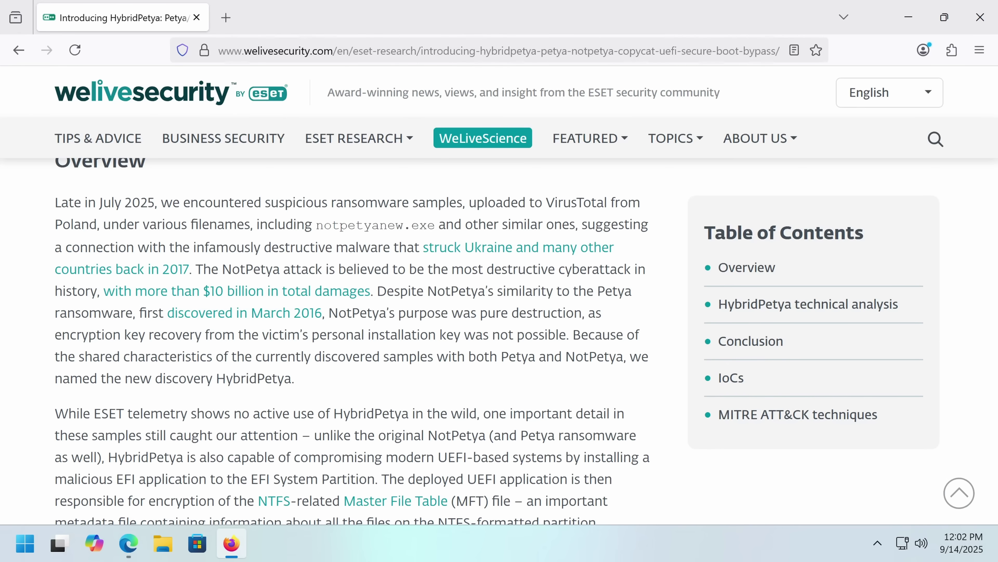
Read the HybridPetya article's overview and the beginning of its technical analysis section
scroll(341, 230, "down", 4)
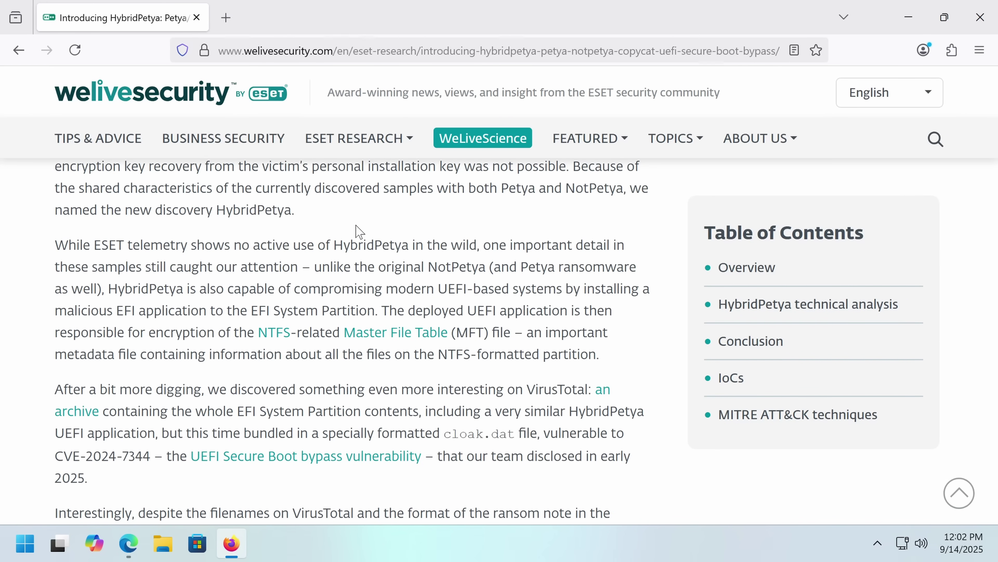
scroll(359, 231, "down", 10)
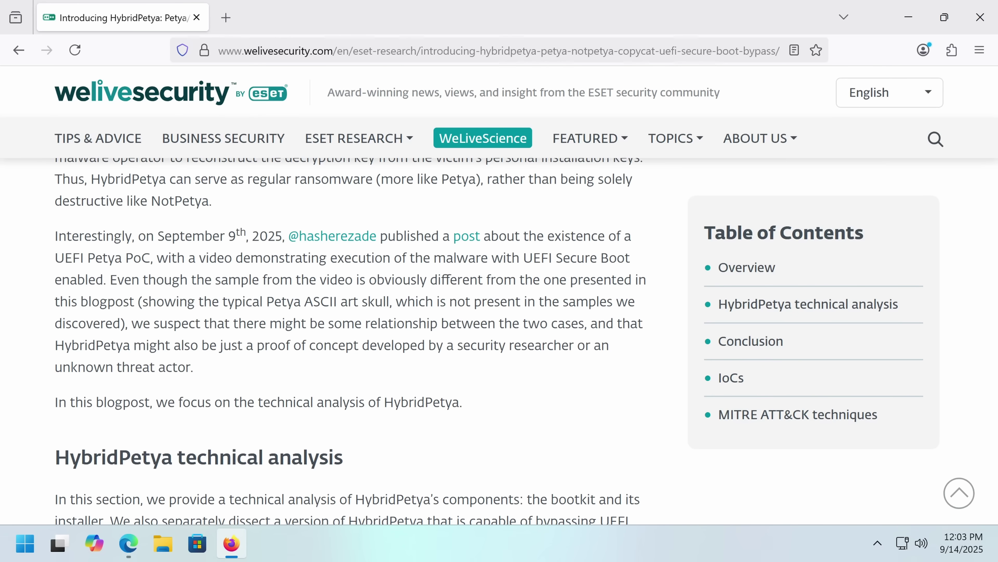
scroll(395, 450, "down", 4)
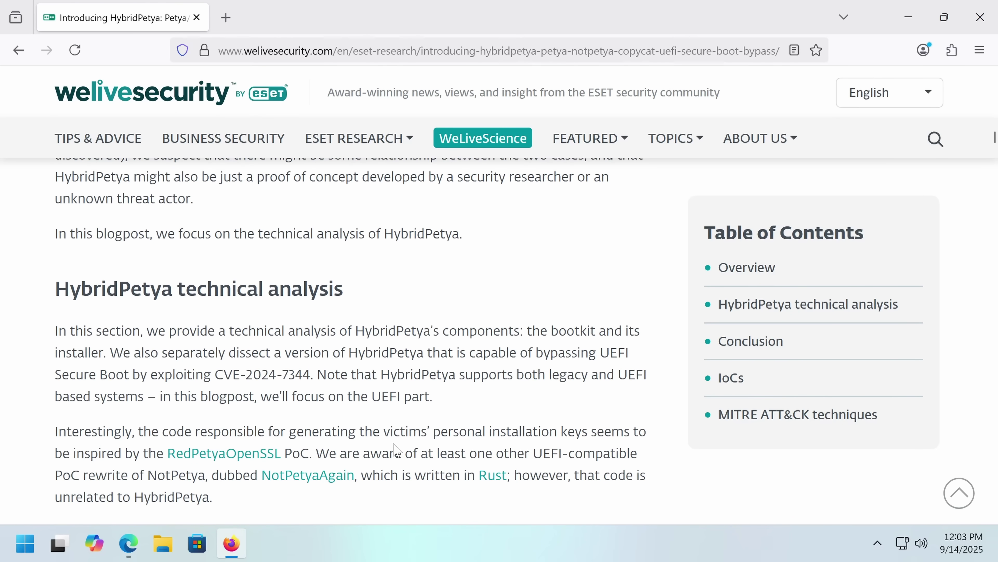
Switch to the ANY.RUN analysis of petyainstall.exe in Edge and skim its recording at 0:48 and 1:42 before returning near the start
key("alt+Tab")
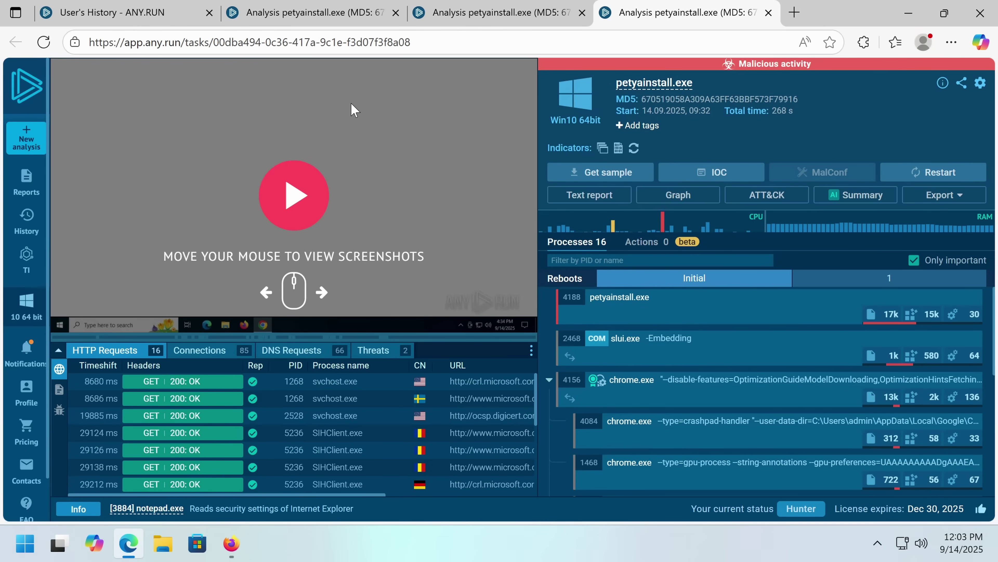
left_click(303, 185)
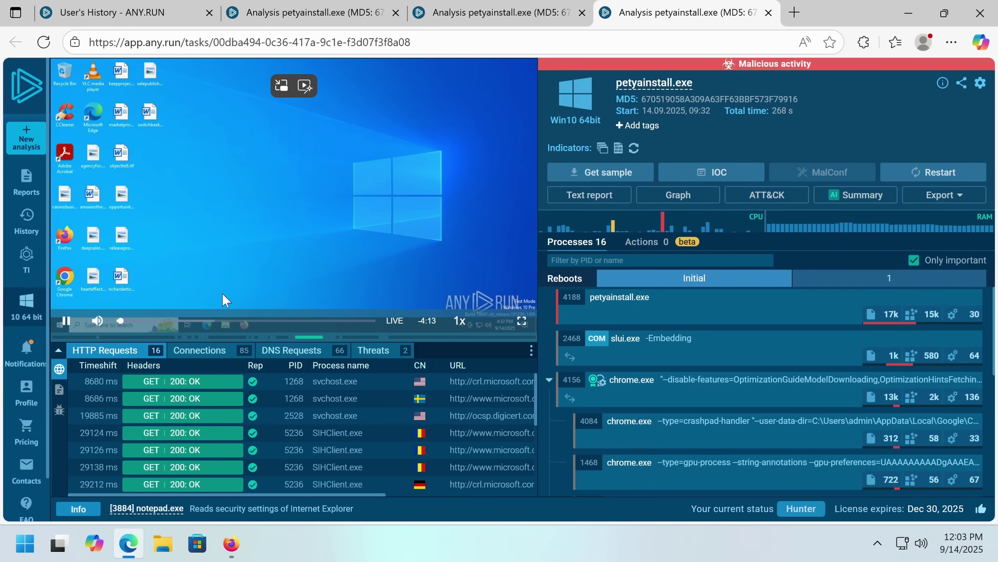
left_click(167, 320)
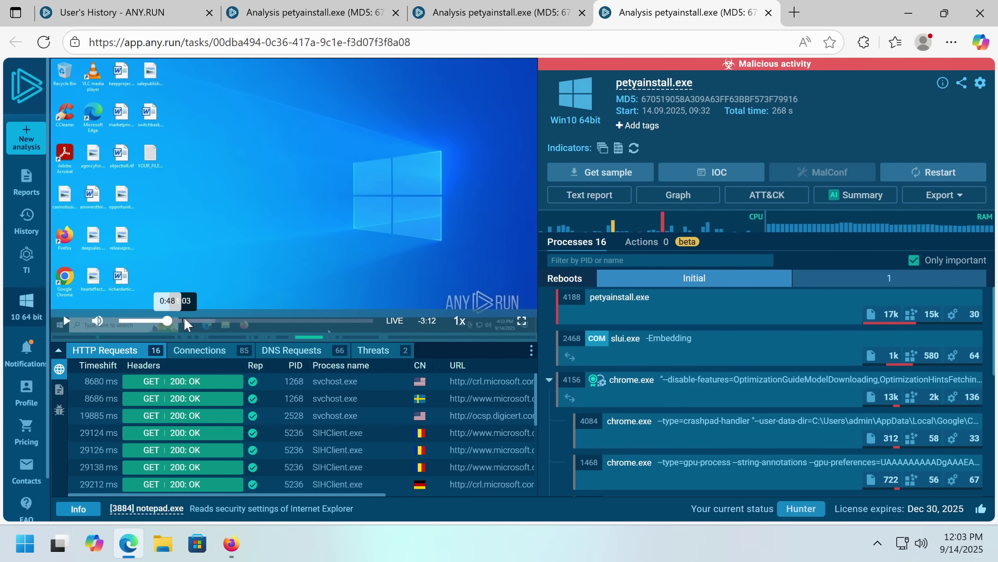
left_click_drag(185, 321, 221, 321)
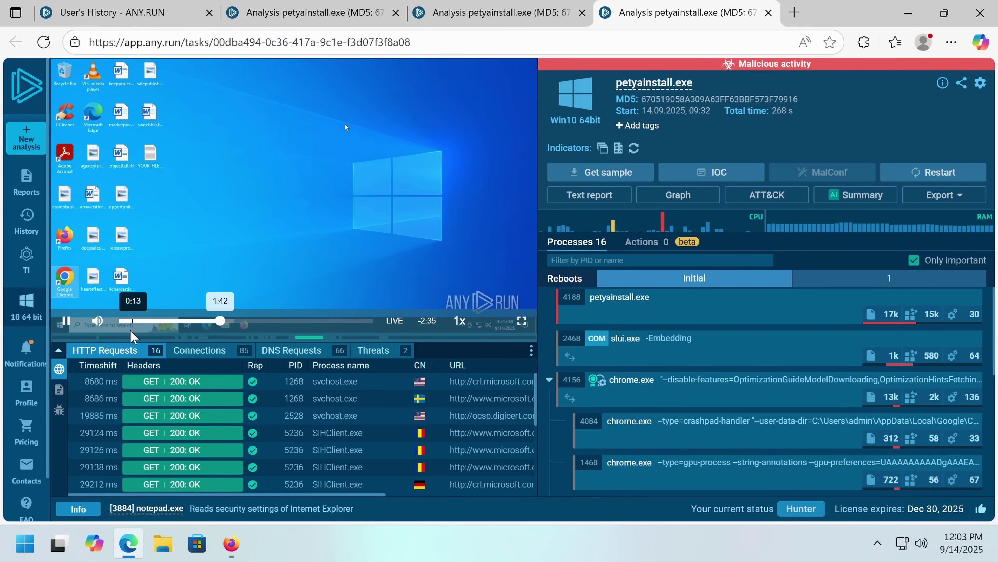
left_click(118, 330)
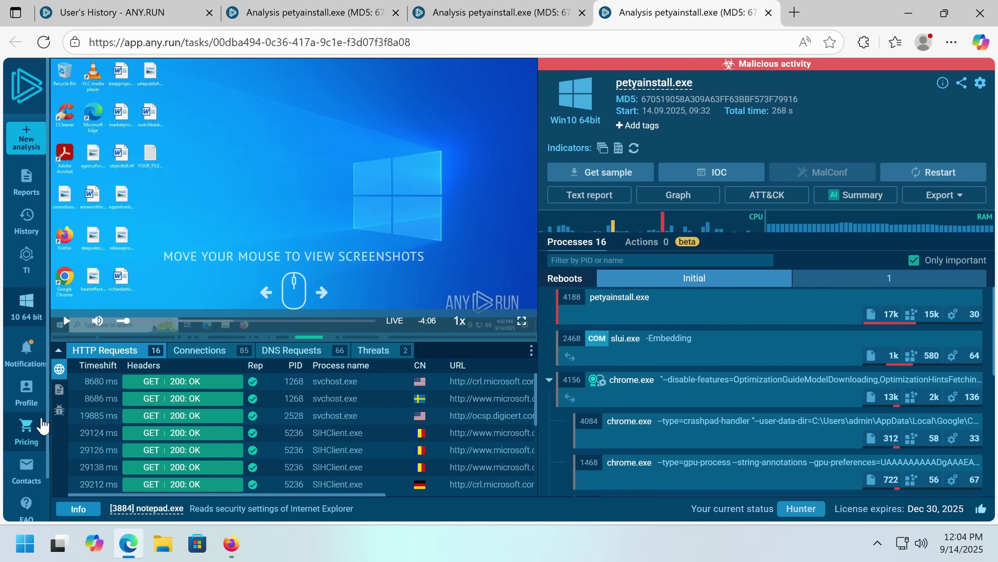
Examine the list of files modified by petyainstall.exe
left_click(59, 389)
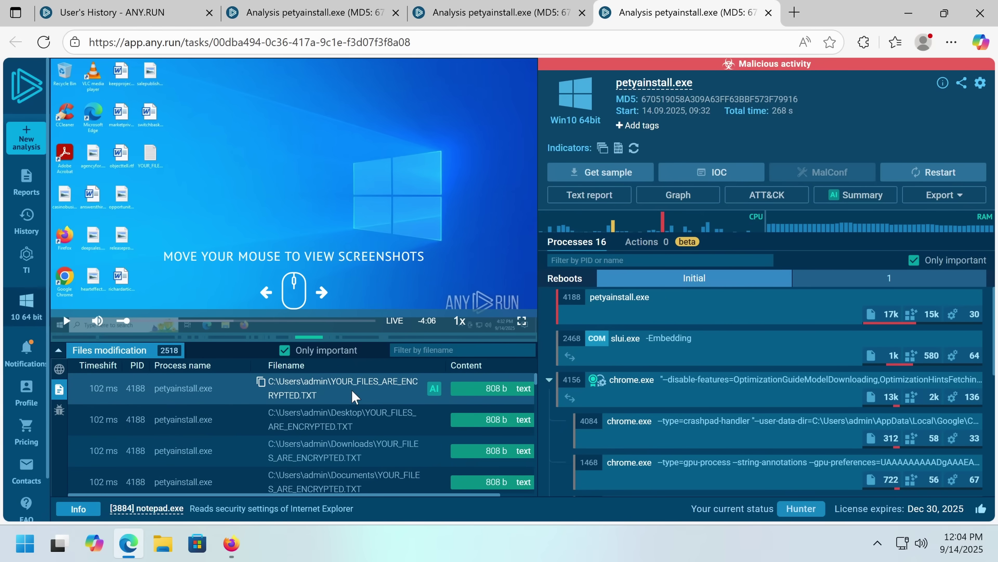
scroll(374, 405, "down", 3)
scroll(373, 406, "right", 1)
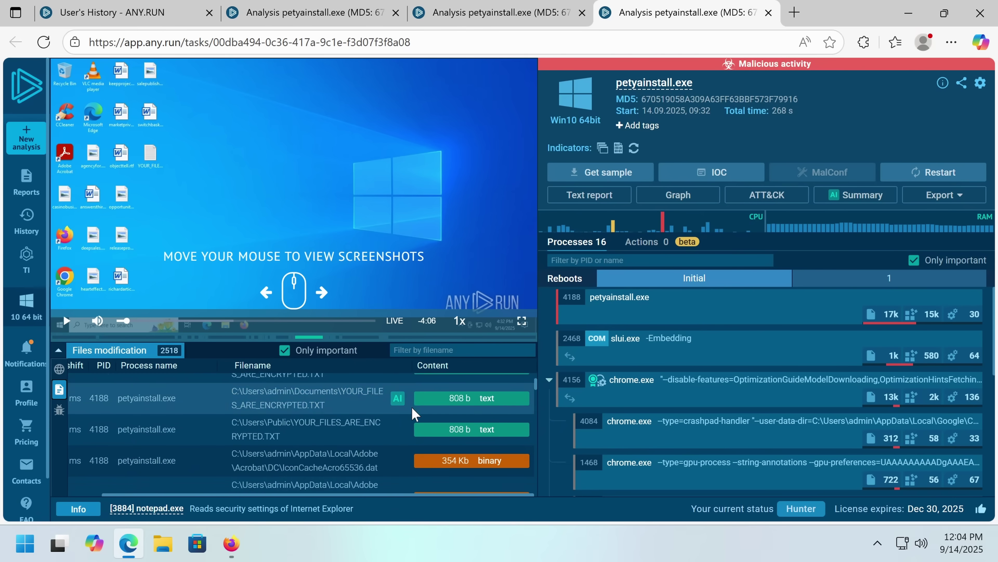
scroll(413, 413, "down", 2)
scroll(452, 409, "down", 2)
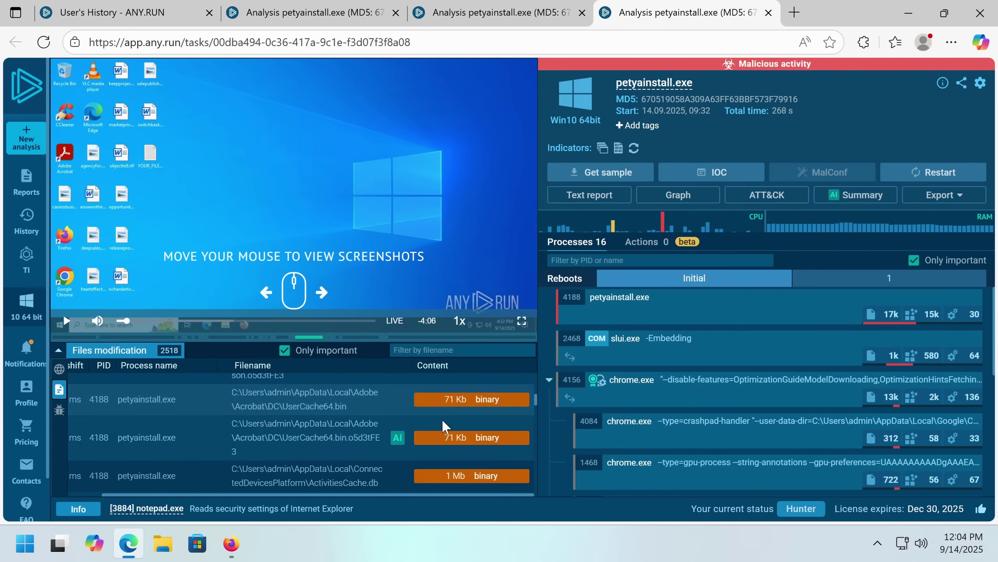
scroll(448, 433, "down", 4)
Inspect the hex contents of the modified file default_leds24x24.png and close its details
left_click(459, 453)
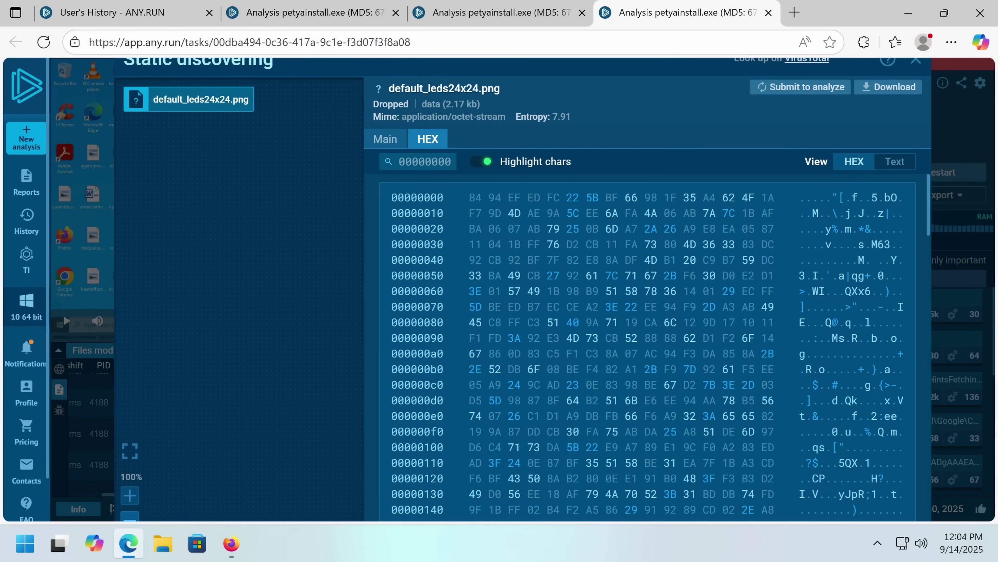
scroll(593, 275, "down", 20)
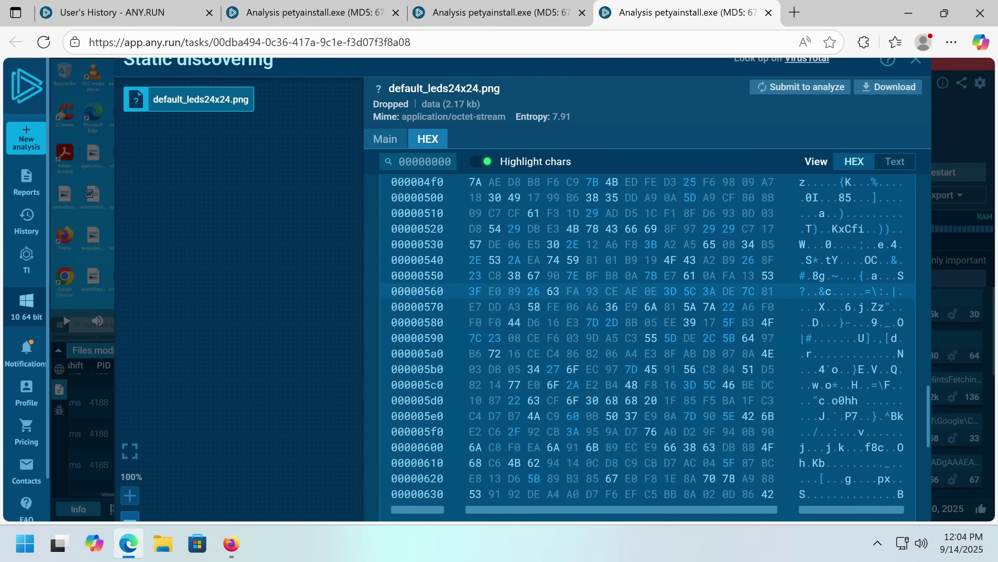
scroll(671, 299, "down", 6)
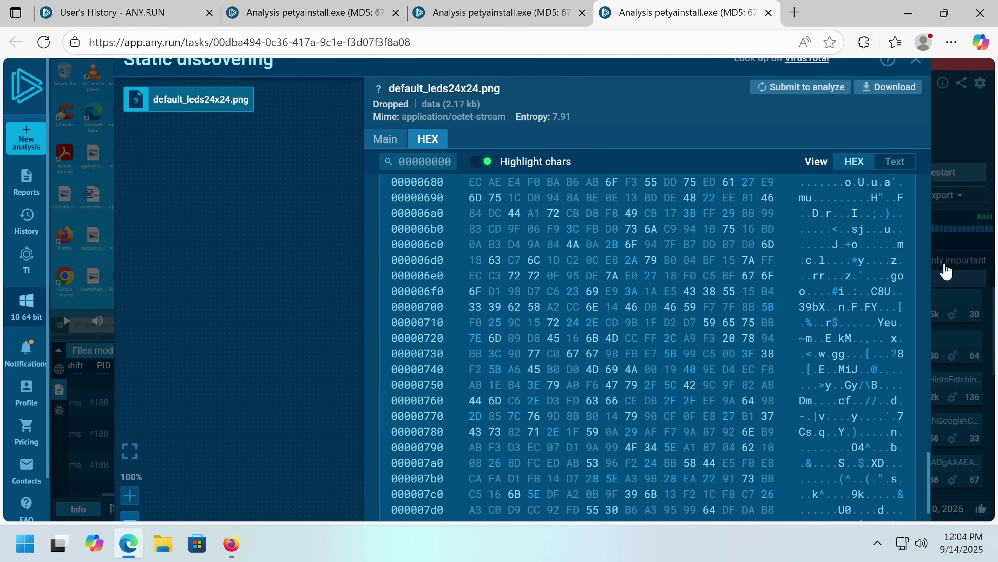
left_click(945, 272)
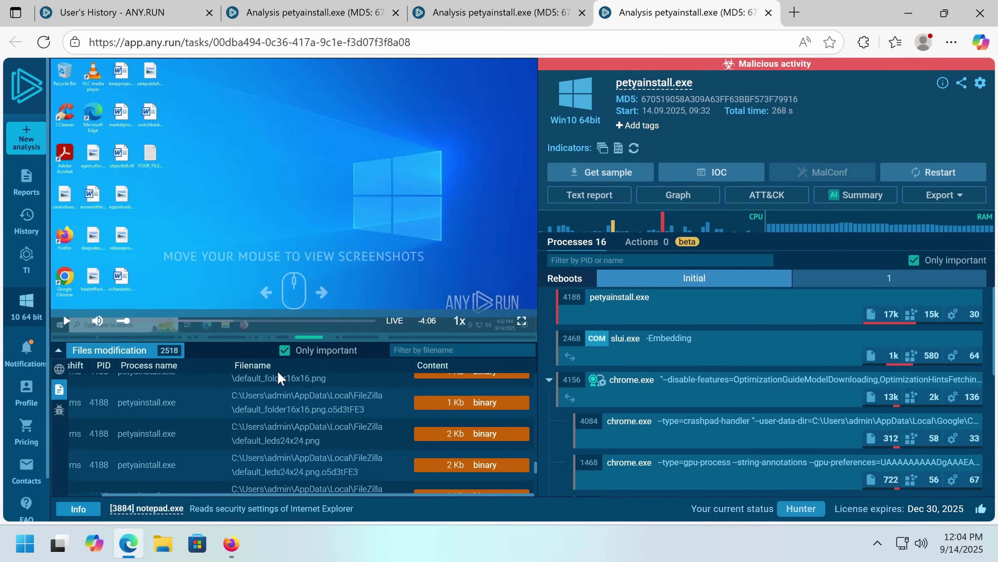
Skip the petyainstall.exe recording ahead to the opened YOUR_FILES_ARE_ENCRYPTED.TXT ransom note
left_click(232, 321)
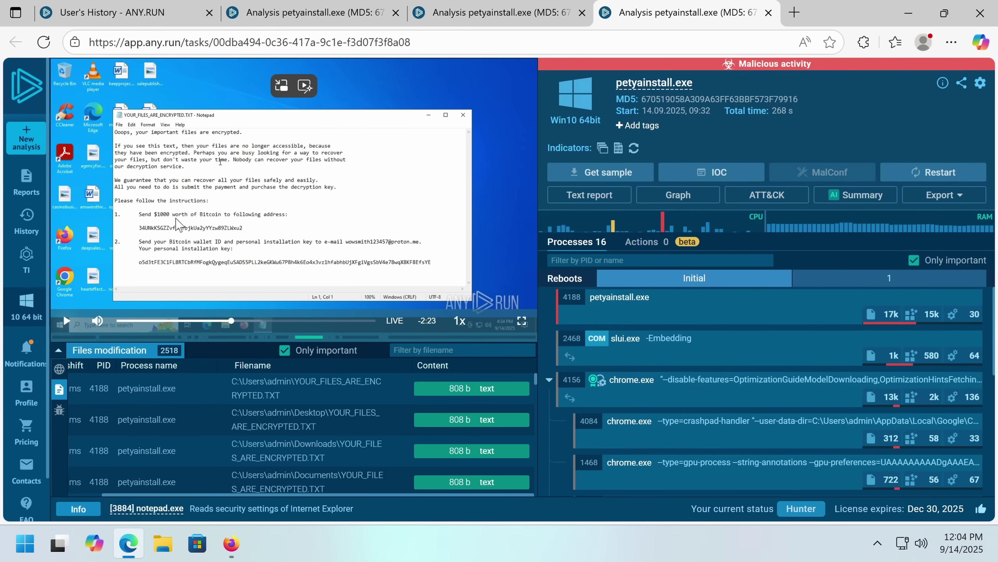
Start a public deep analysis of mbam_update_fake.exe on Windows 10 (64 bit) with a duration of 660 seconds
left_click(32, 190)
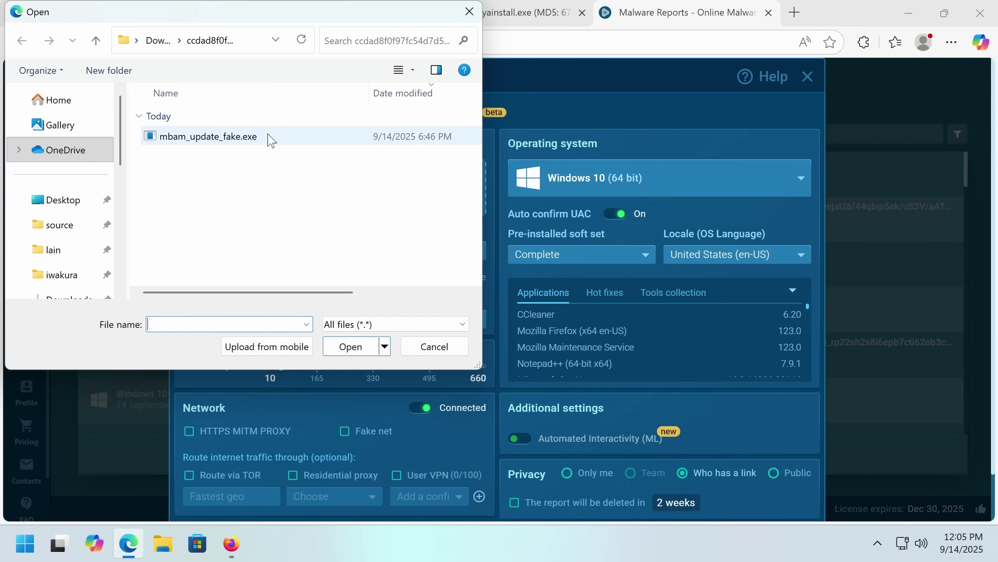
double_click(271, 140)
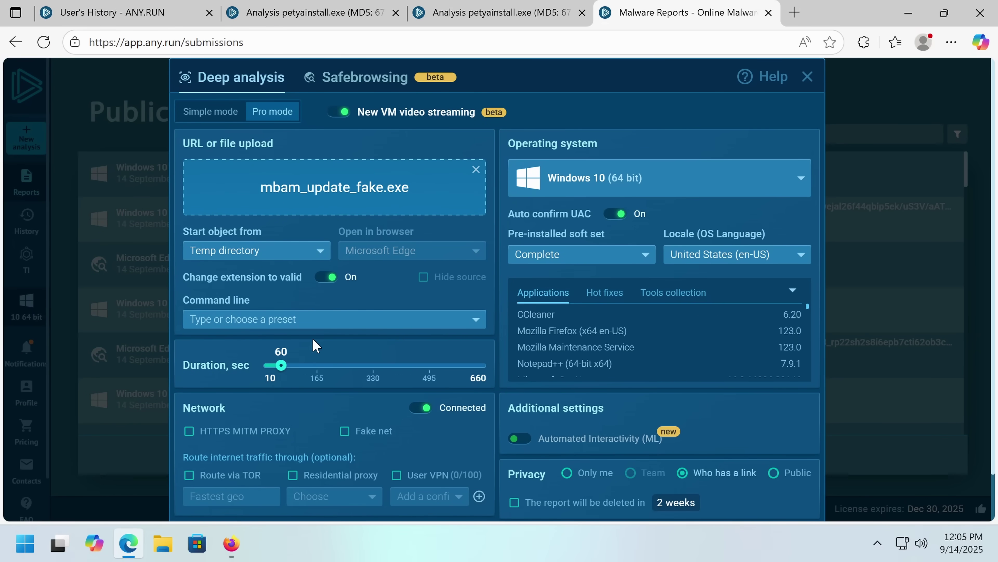
left_click_drag(280, 365, 361, 374)
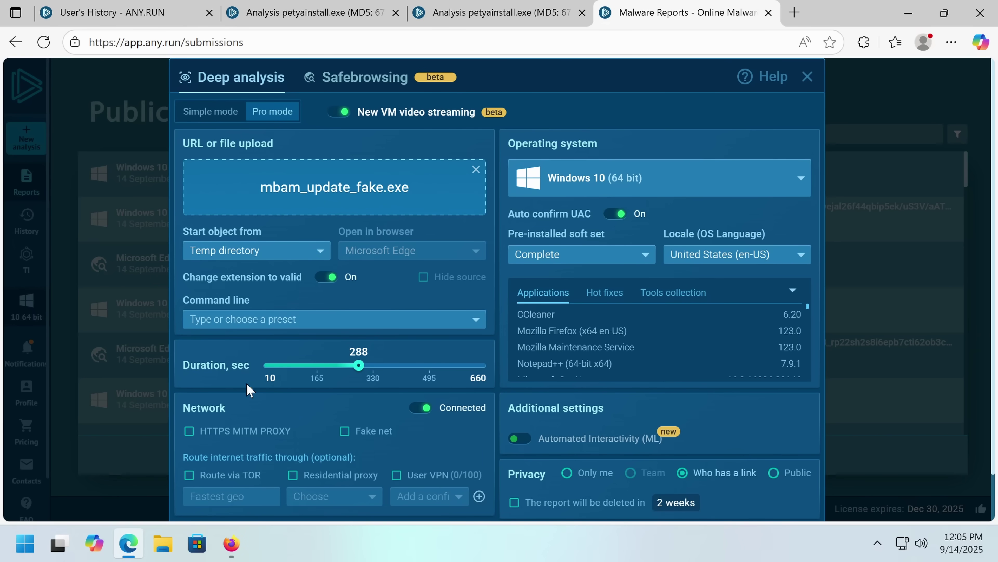
left_click_drag(363, 371, 495, 379)
scroll(495, 381, "down", 1)
scroll(619, 425, "up", 1)
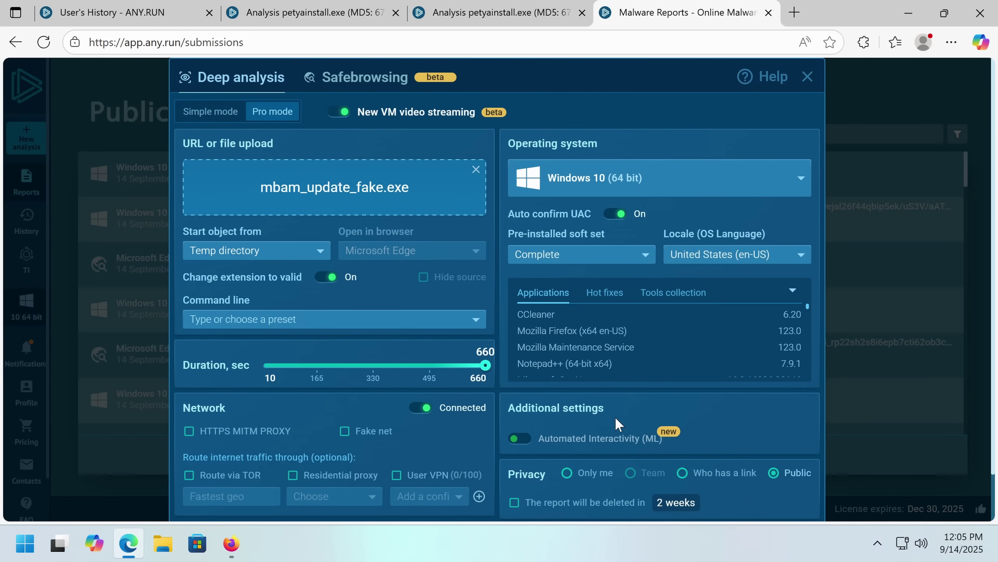
scroll(649, 423, "down", 1)
left_click(575, 510)
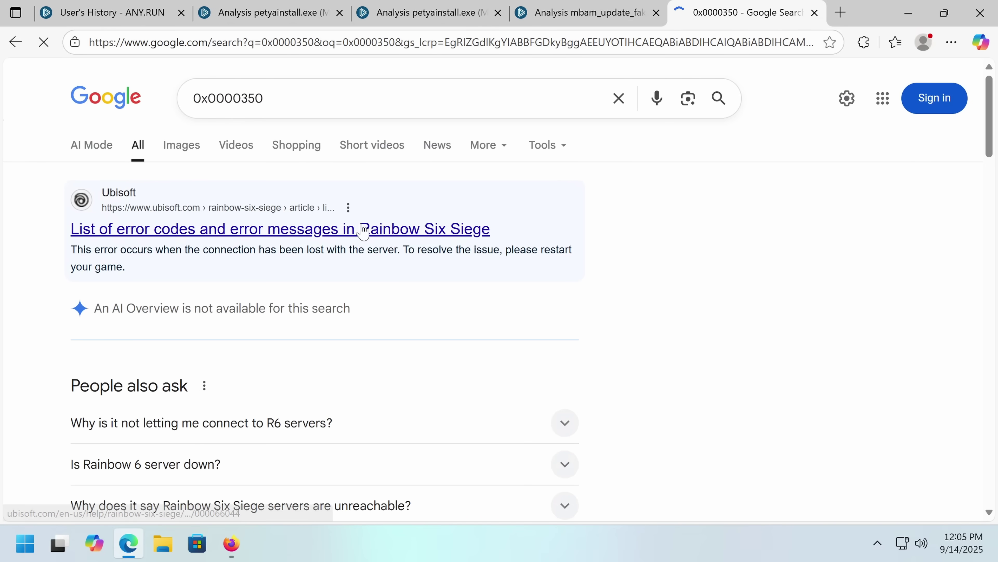
Look through the Google results for 0x0000350 and refine the search to "0x0000350 stop"
scroll(361, 225, "down", 5)
scroll(362, 232, "up", 5)
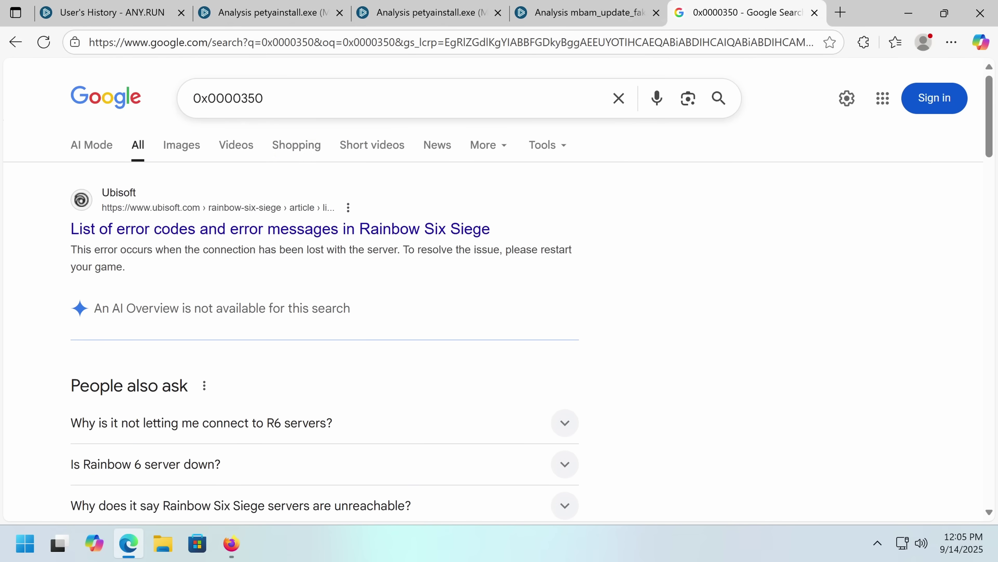
left_click(322, 98)
type("stop")
key("Return")
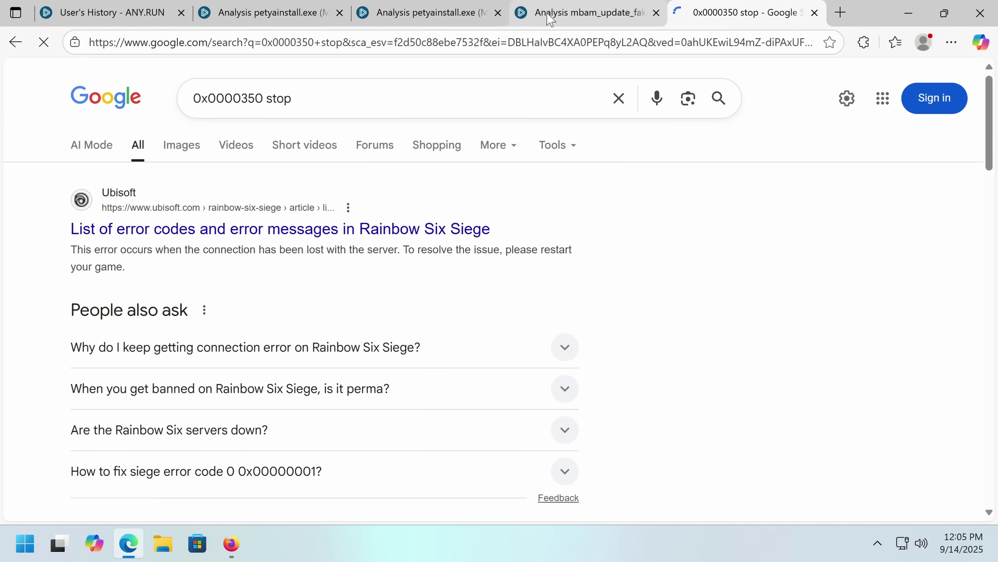
Return to the running mbam_update_fake.exe analysis and examine the files it modified
left_click(570, 17)
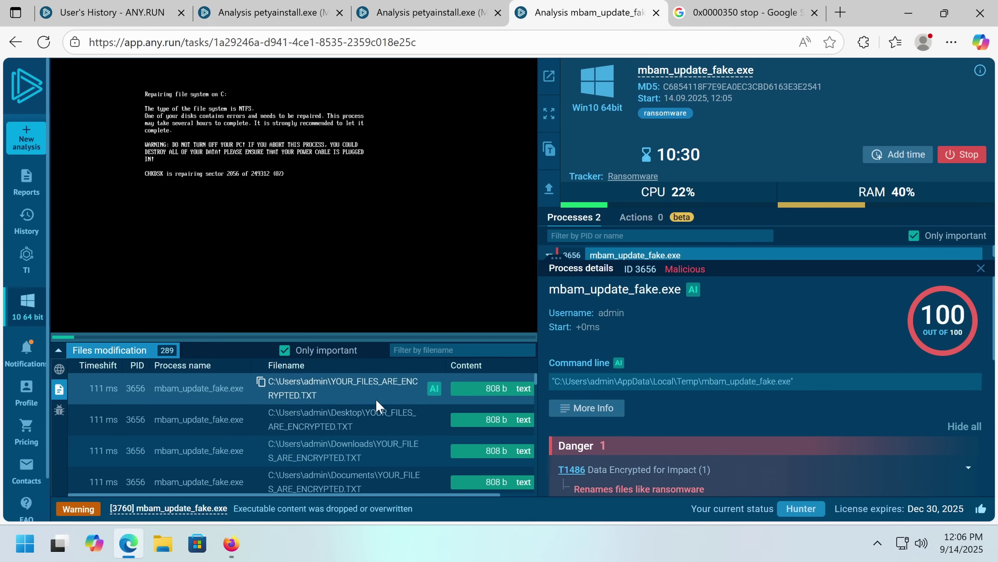
scroll(387, 408, "down", 5)
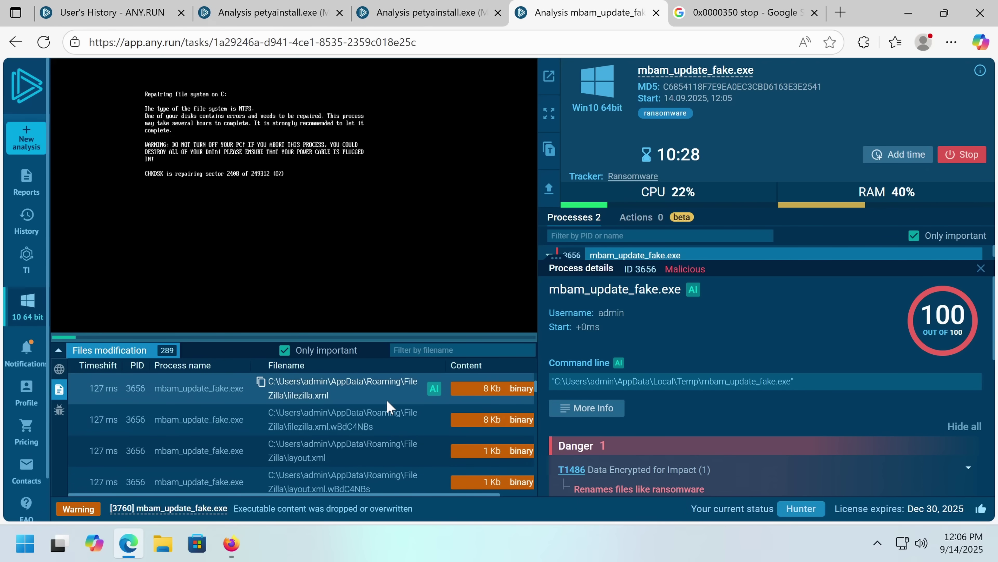
scroll(454, 417, "up", 5)
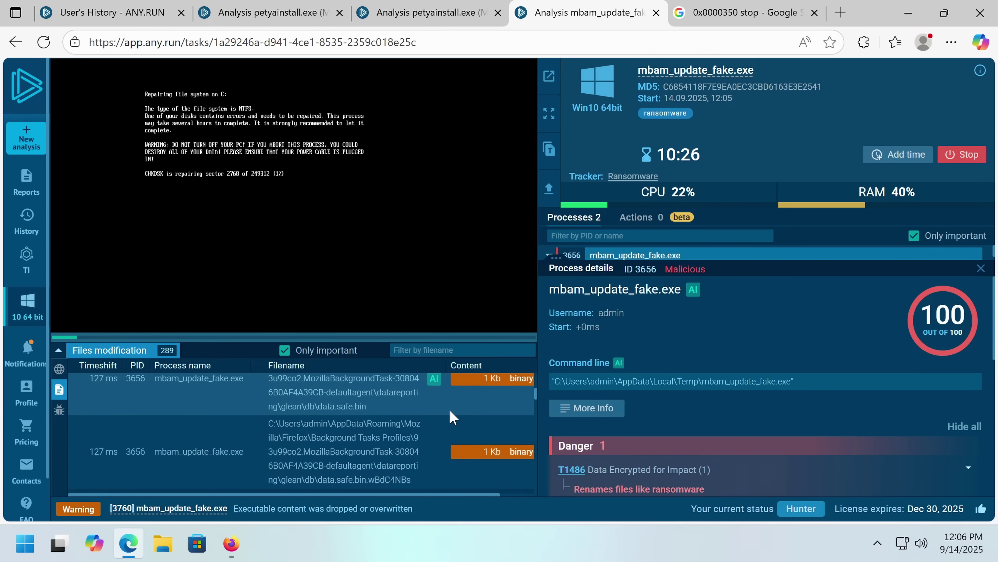
scroll(454, 417, "down", 3)
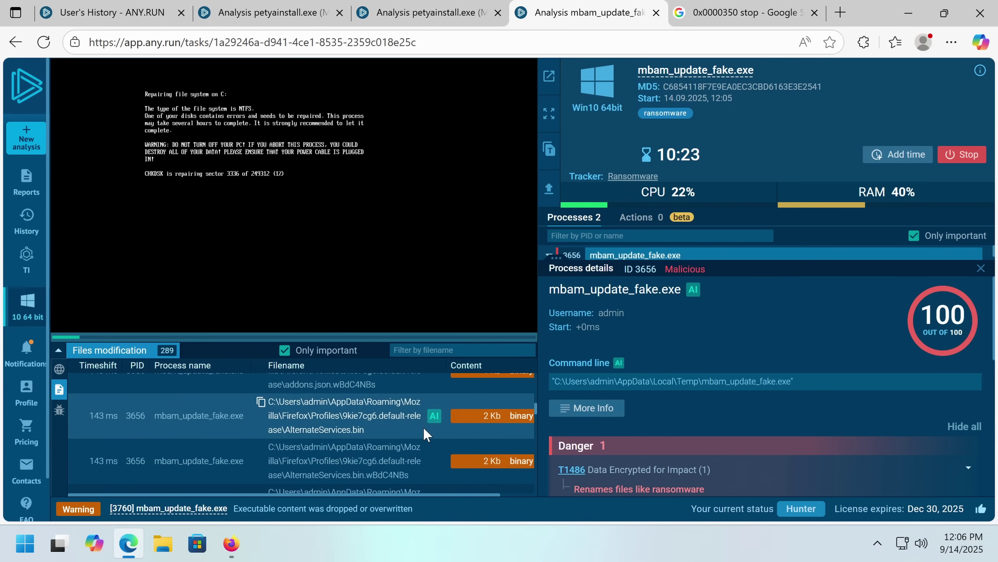
scroll(426, 434, "up", 3)
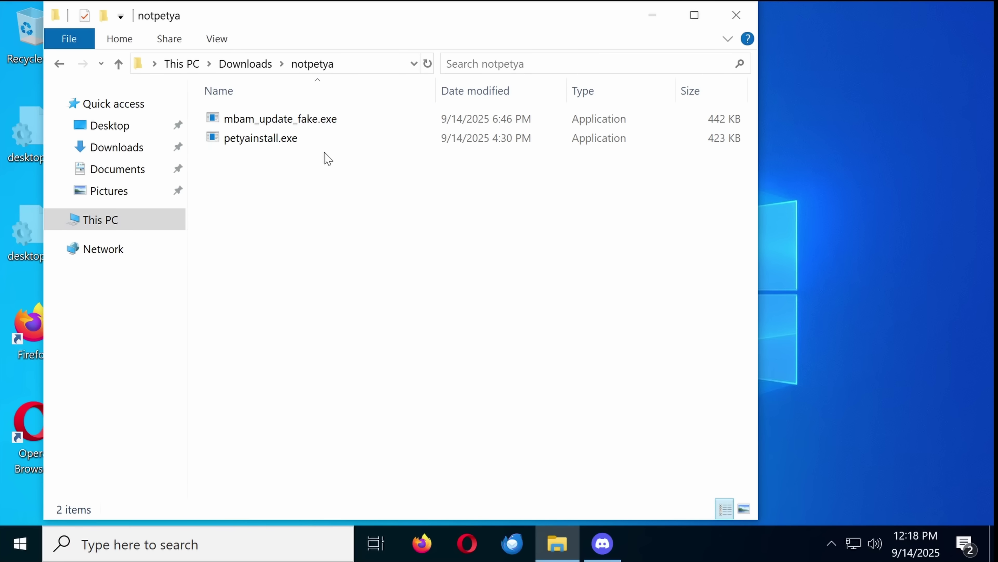
Run mbam_update_fake.exe from the notpetya folder in Downloads on the test machine
double_click(361, 127)
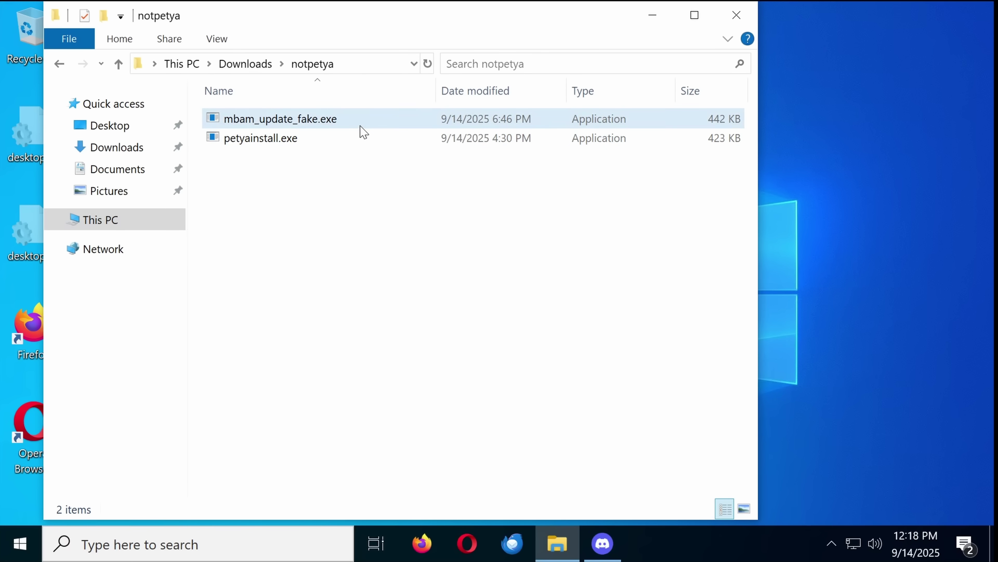
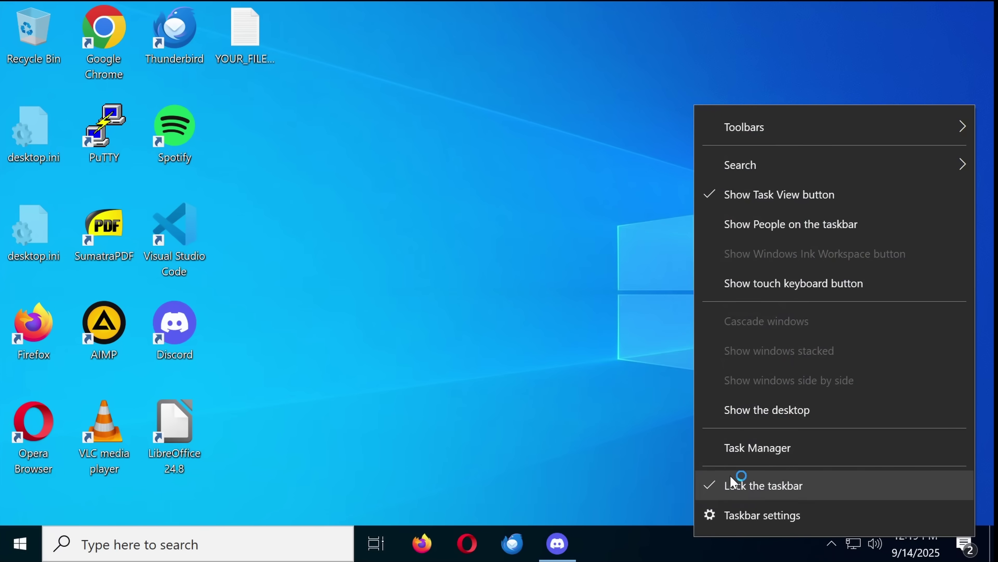
Open Task Manager on the test machine while the ransomware sample is running
left_click(738, 448)
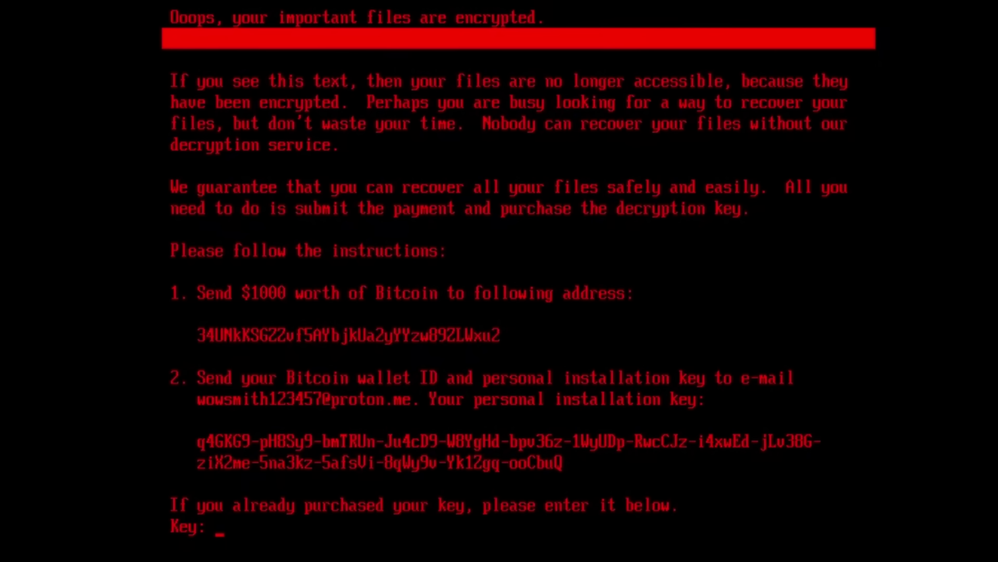
Try three arbitrary strings as the decryption key at the ransom note's key prompt, submitting each one
type("asdfasdfasdf")
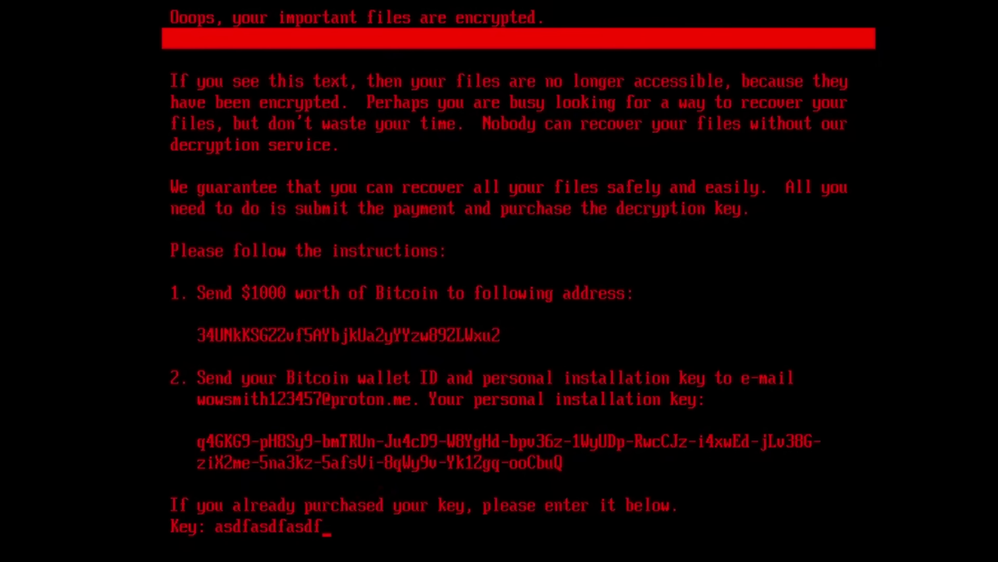
type("dasfasdfasdfasdfasdfadsfadsfasdfasdfasdfasdf")
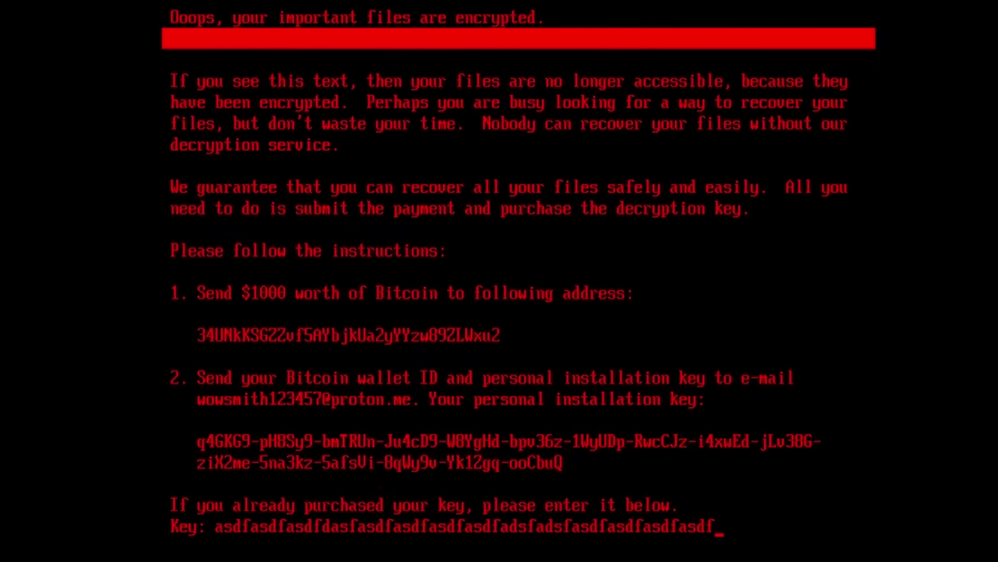
type("adsfasdfasdf")
key("Return")
type("asdfasdfasdfasdfasdfdasfasdfasdfasdf")
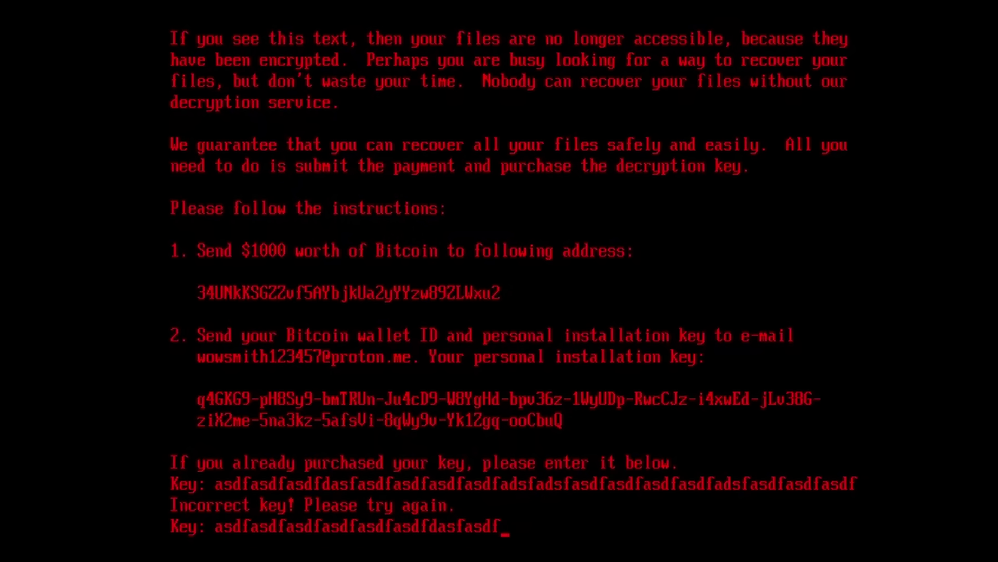
type("asdfasdfasdfasdfasdf")
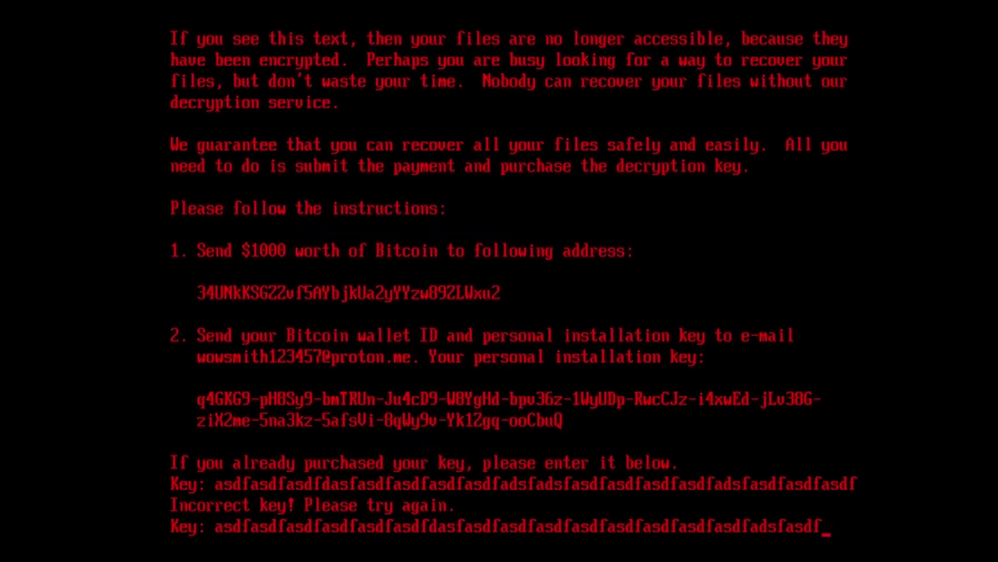
type("a")
key("Return")
type("sdfasdfadsfasdfasdfasdf")
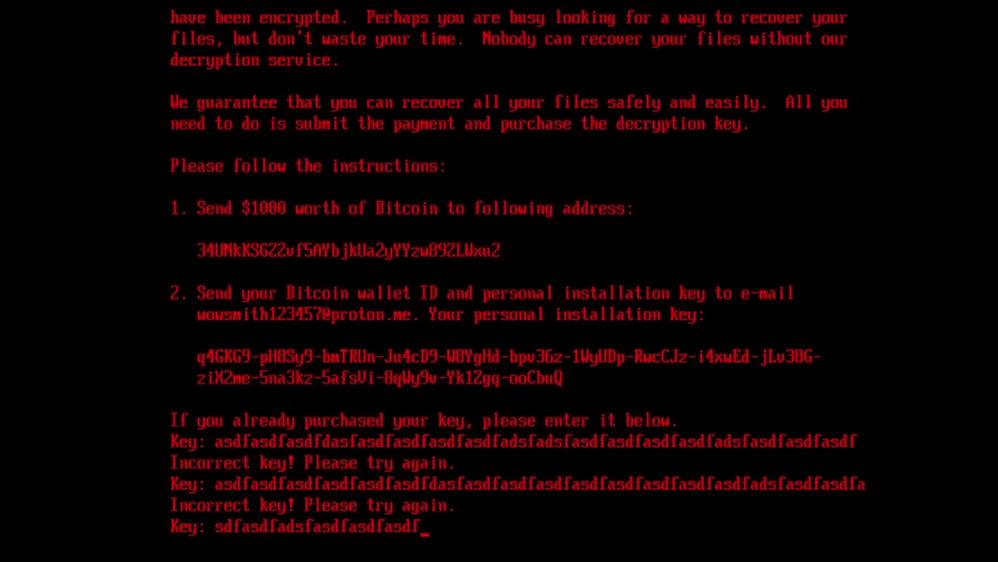
key("Return")
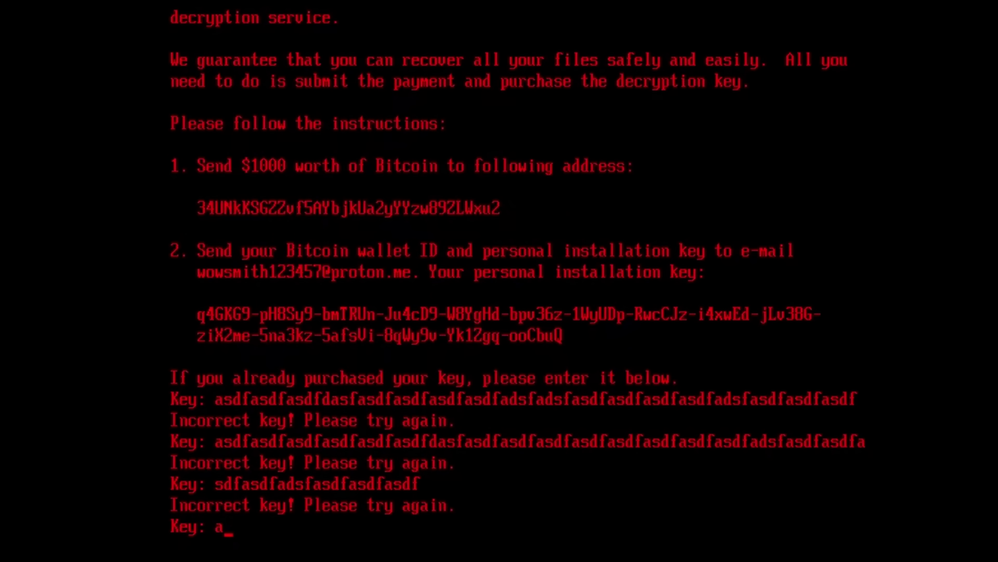
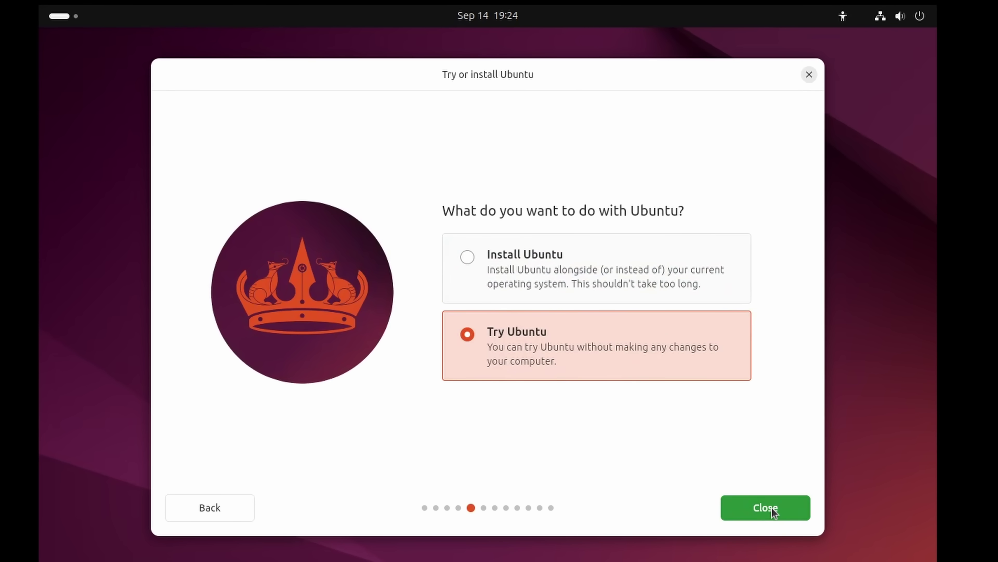
Browse the device's other locations in the Ubuntu live session's file manager and try to open the 64 GB Volume
left_click(772, 507)
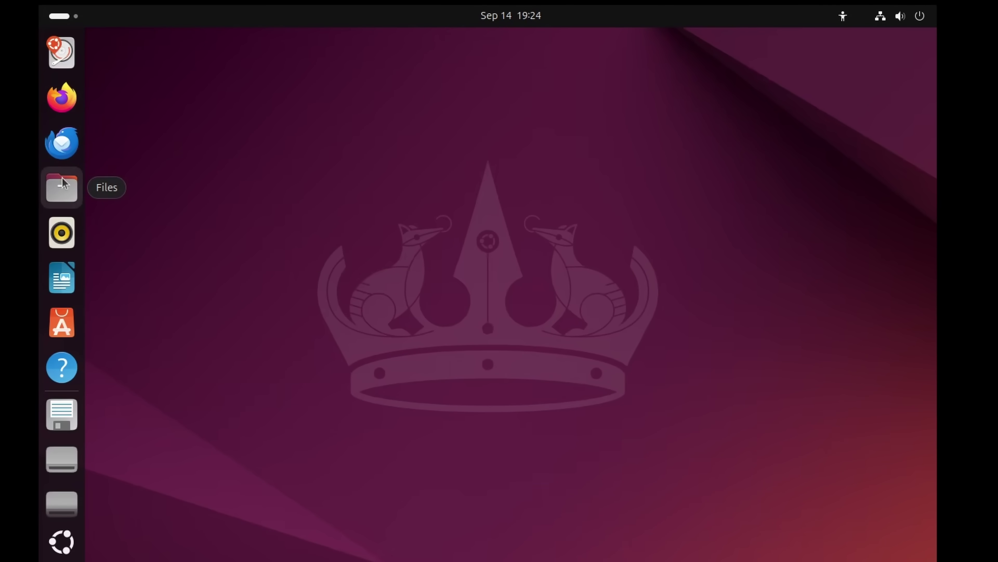
left_click(61, 187)
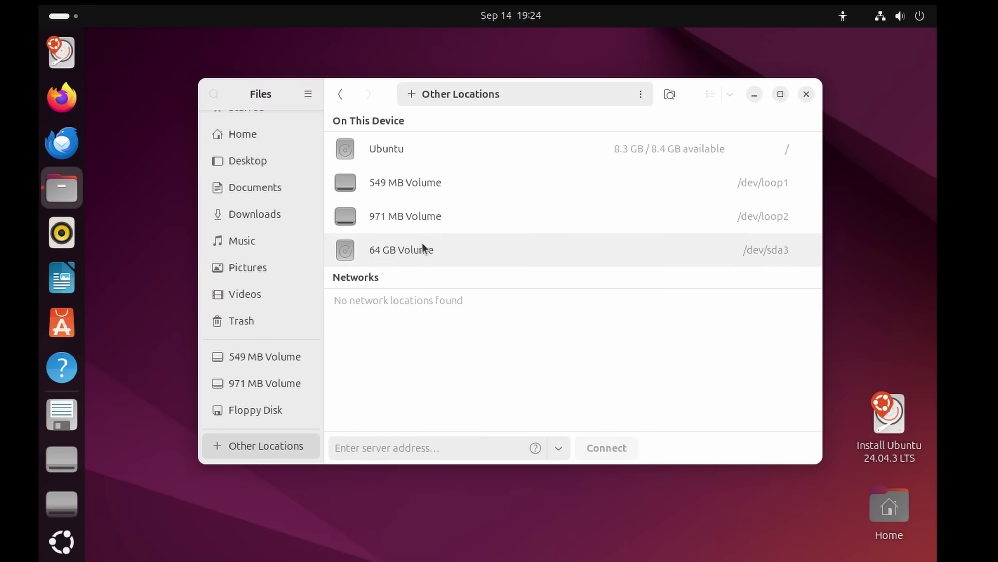
left_click(423, 250)
left_click(491, 338)
right_click(529, 264)
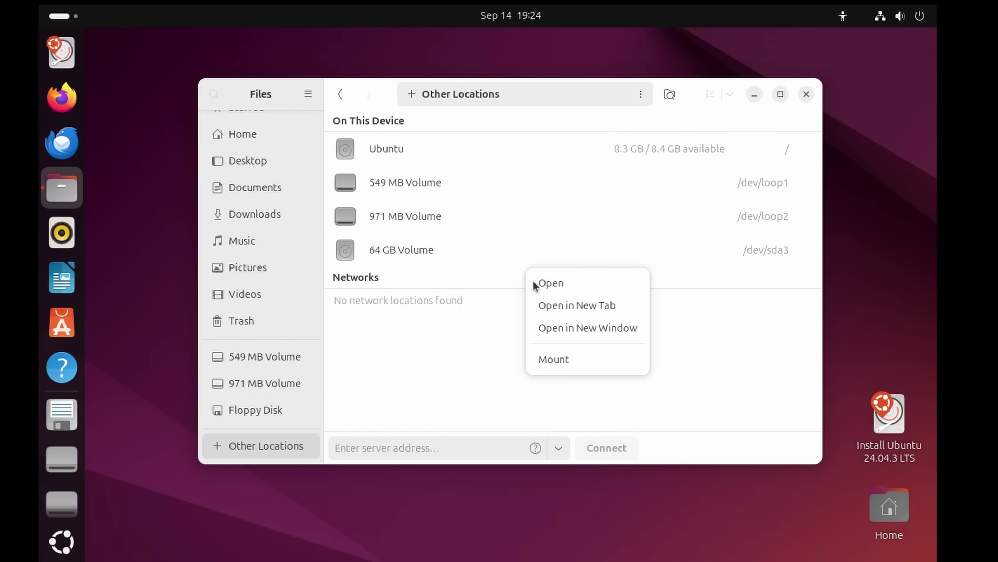
left_click(548, 243)
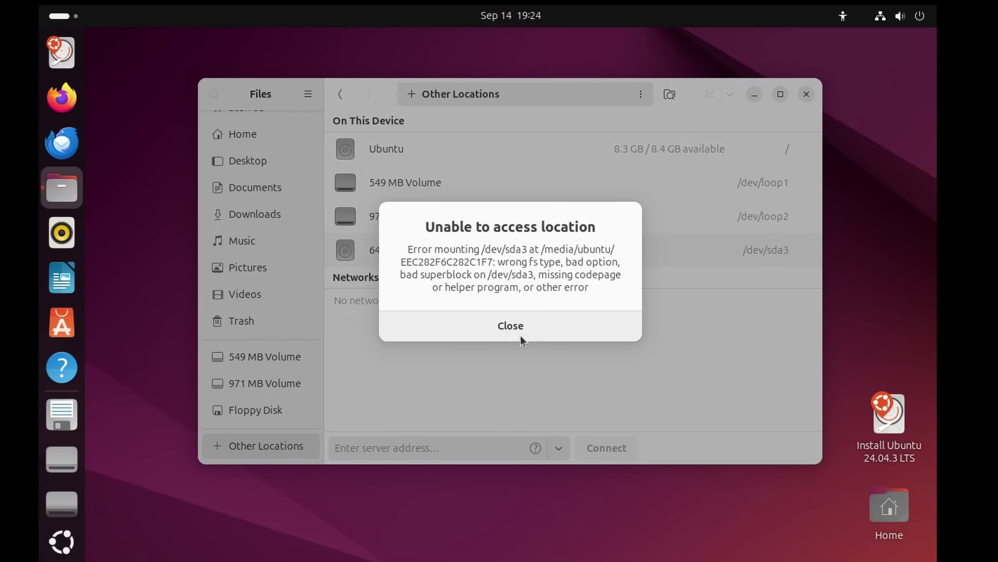
Open the Disks utility and mount the 210 MB FAT EFI partition of the 64 GB hard disk
key("super")
type("disk")
left_click(323, 112)
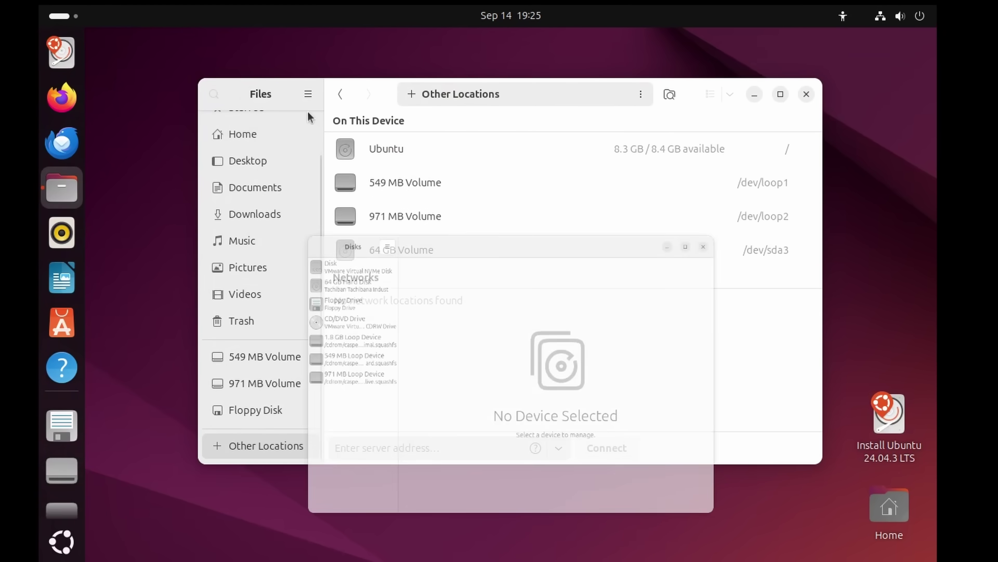
left_click_drag(505, 104, 451, 238)
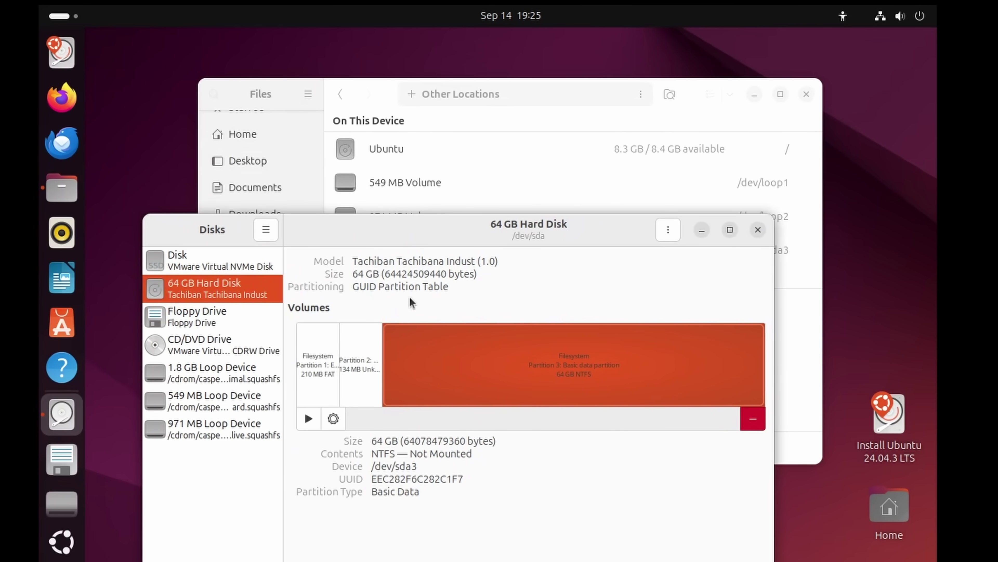
left_click(341, 356)
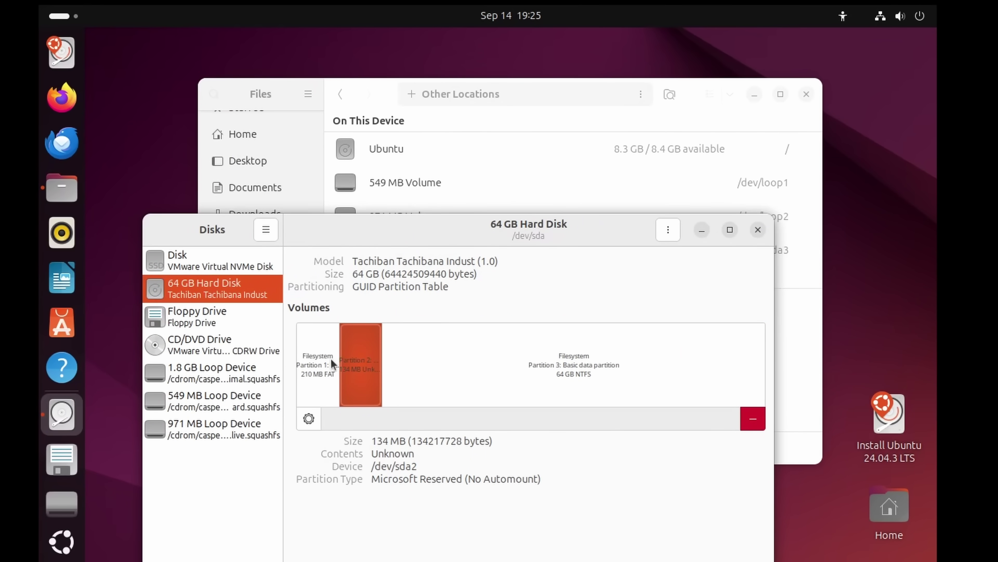
left_click(329, 362)
left_click(309, 418)
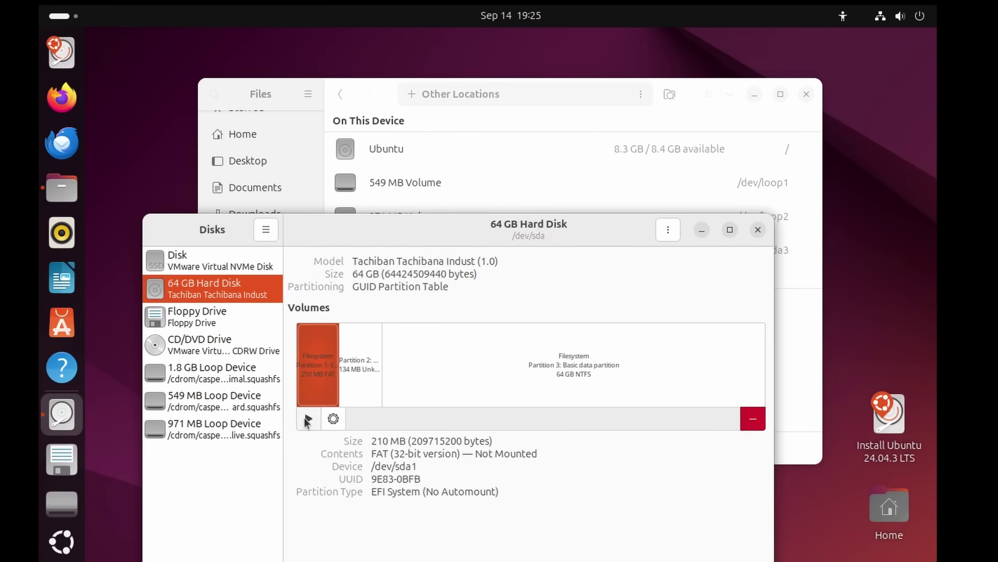
Browse the mounted EFI volume to EFI/Microsoft/Boot and select bootmgfw.efi
left_click_drag(427, 229, 299, 423)
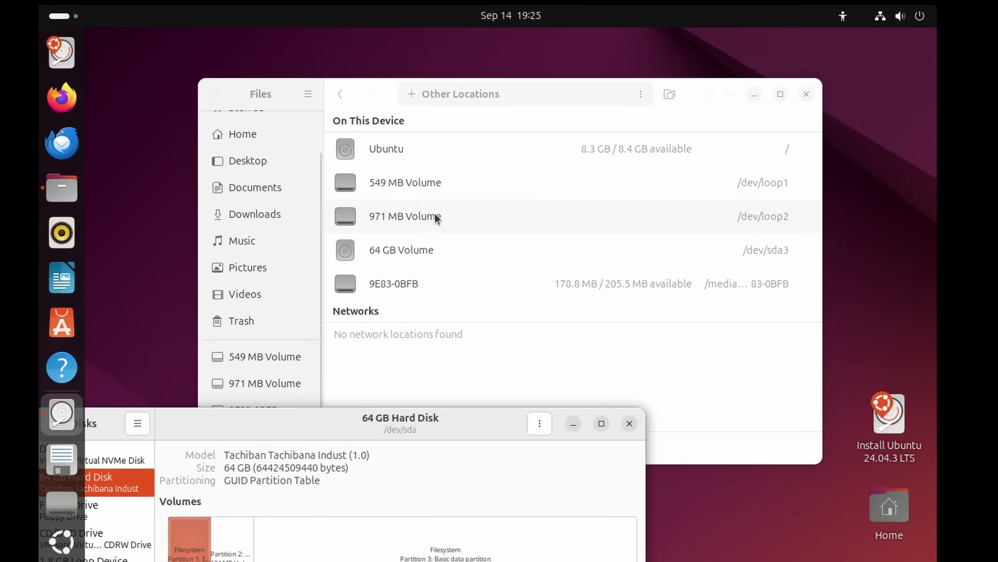
left_click(457, 294)
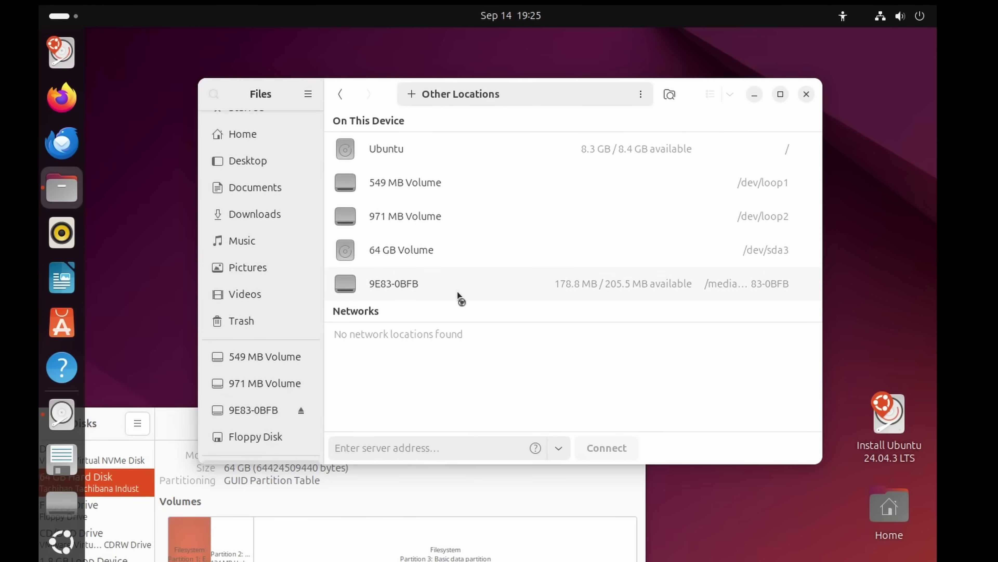
double_click(371, 143)
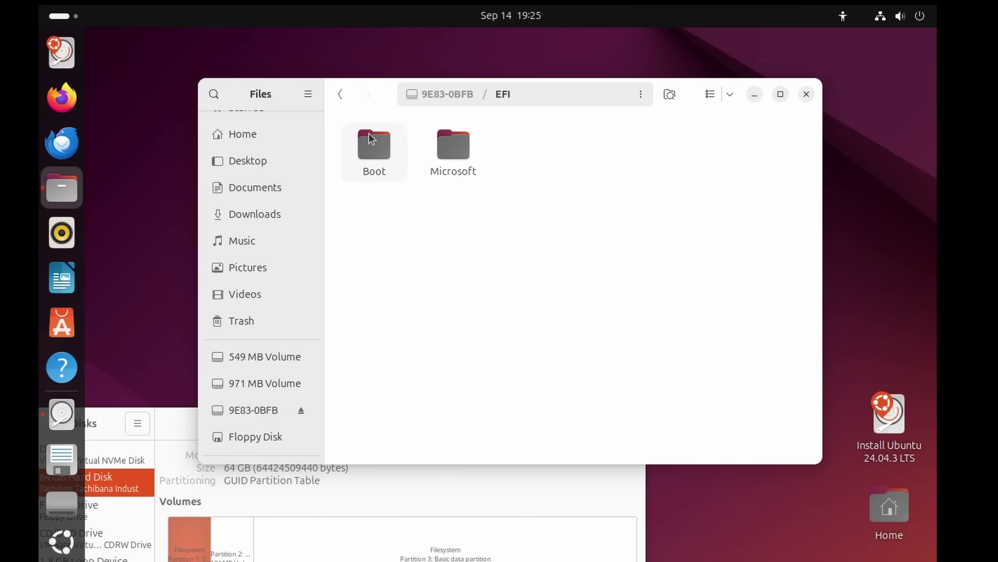
double_click(442, 148)
double_click(397, 164)
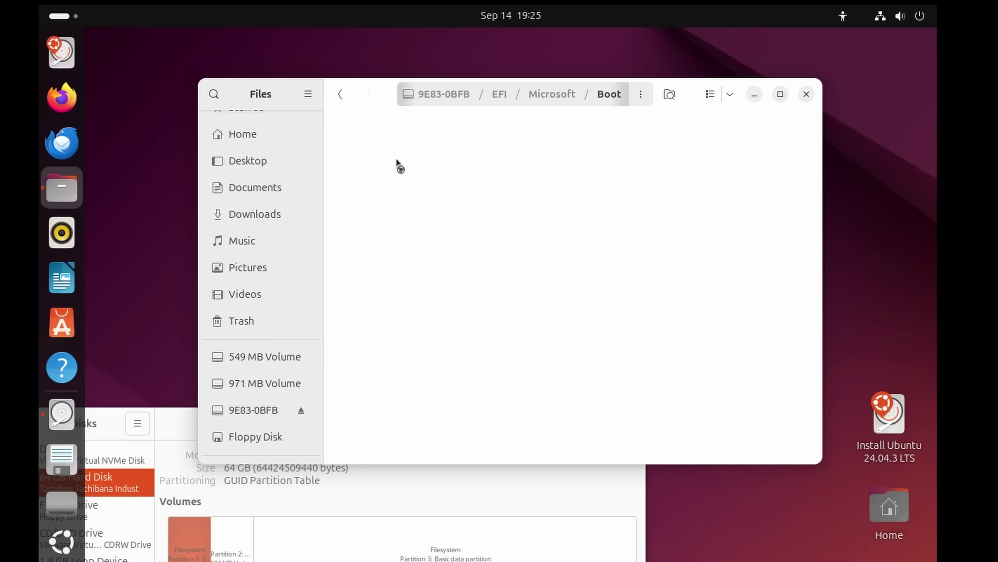
scroll(397, 165, "down", 10)
left_click(391, 193)
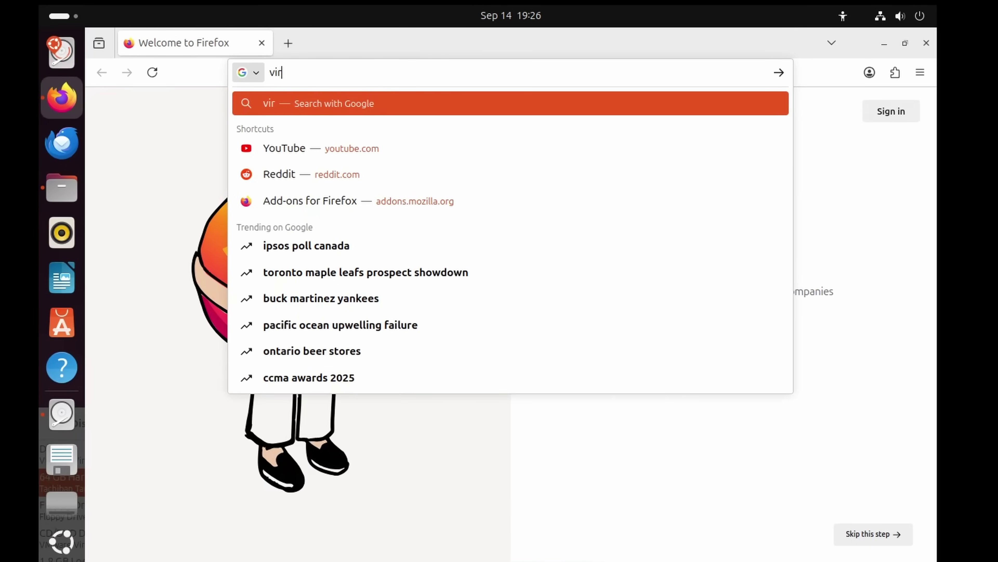
Find VirusTotal in Firefox and examine the security vendors' detections for the suspicious boot file
type("otal.")
key("Return")
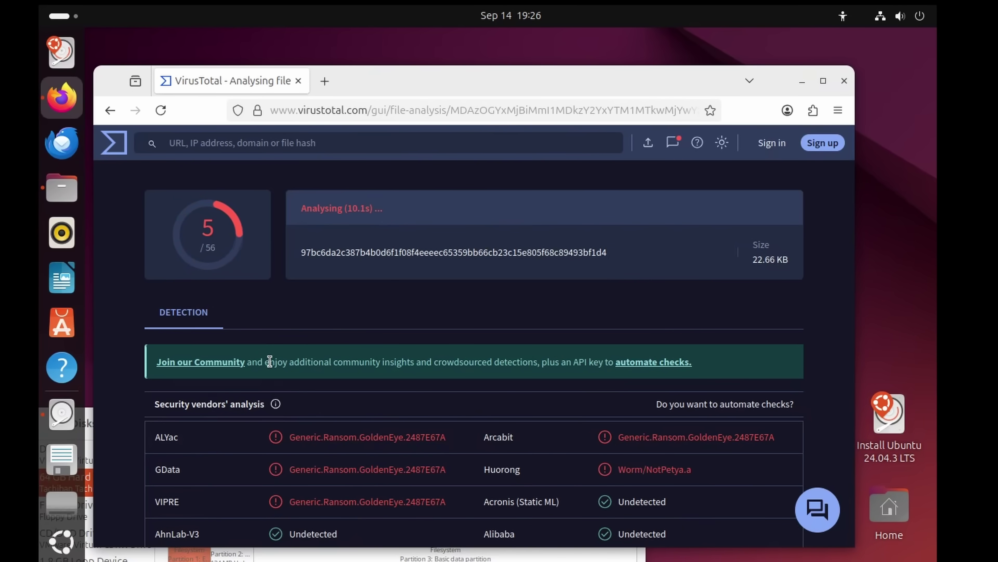
scroll(361, 358, "down", 5)
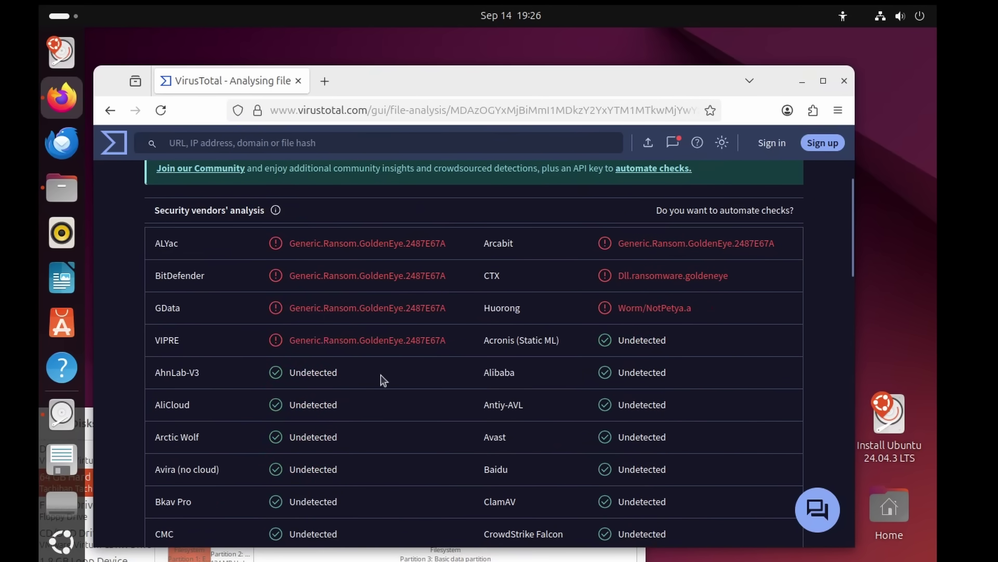
scroll(610, 224, "up", 5)
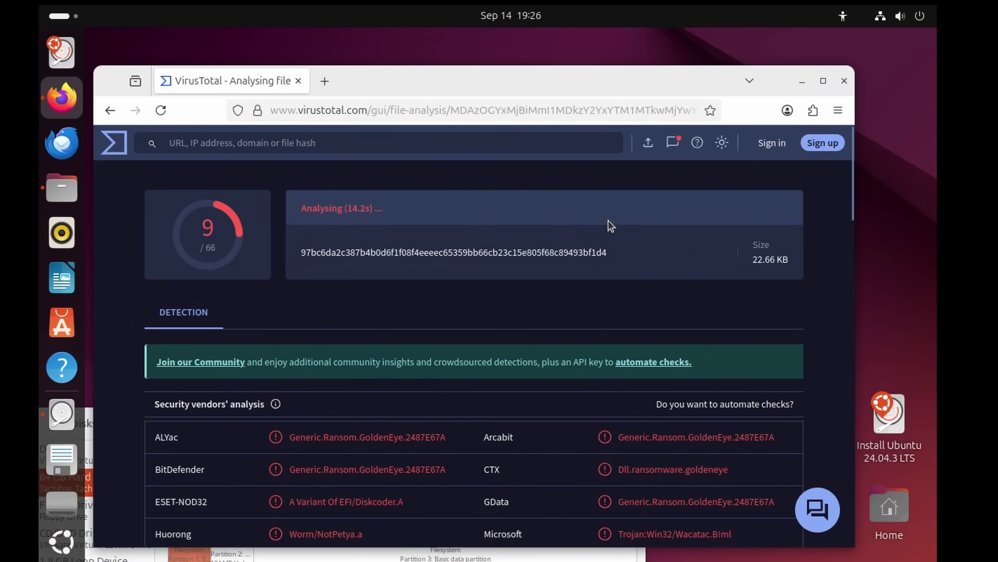
Return to the Boot folder and inspect the sizes of BOOTSTAT.DAT and bootmgfw.efi.old
left_click_drag(407, 89, 404, 352)
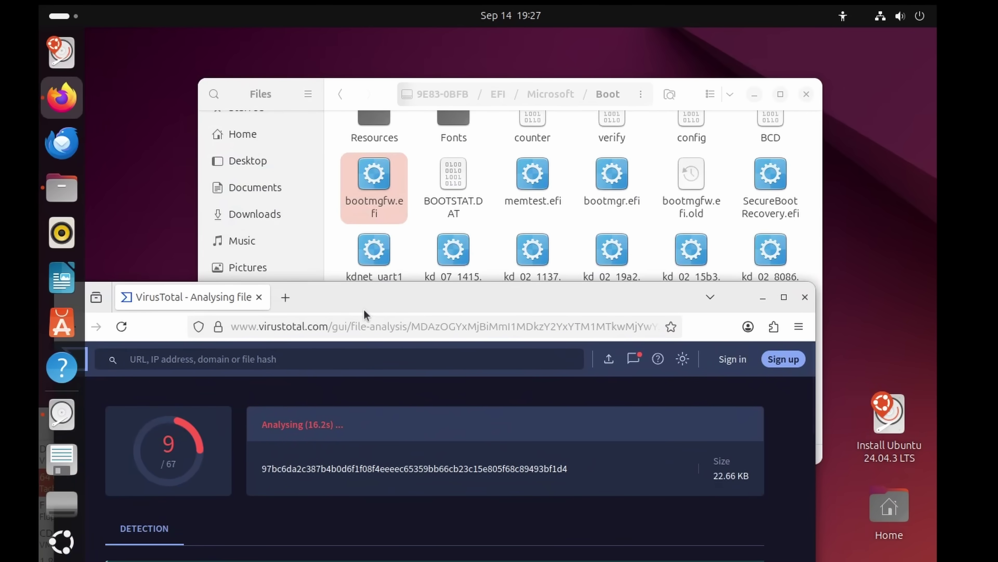
left_click(470, 201)
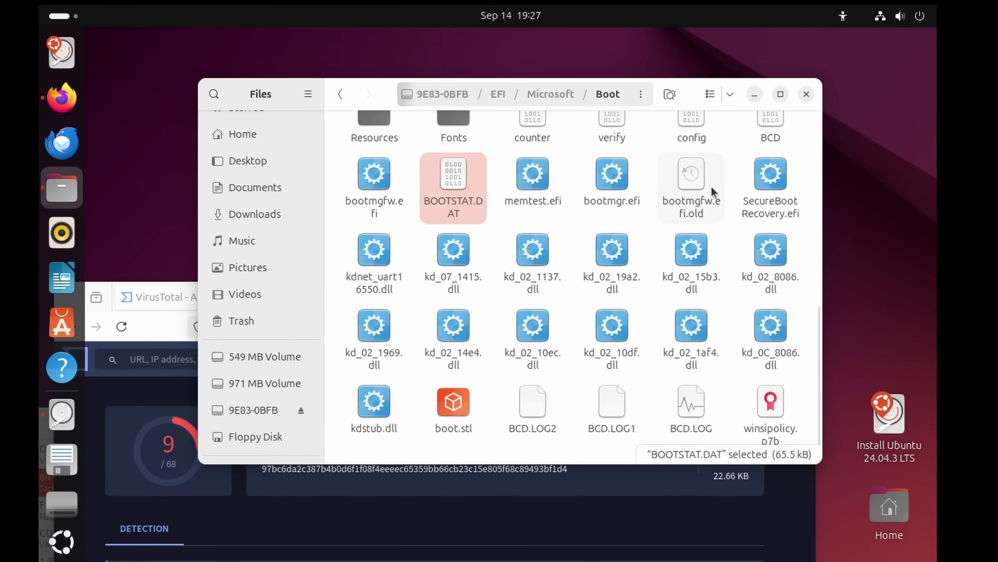
left_click(713, 211)
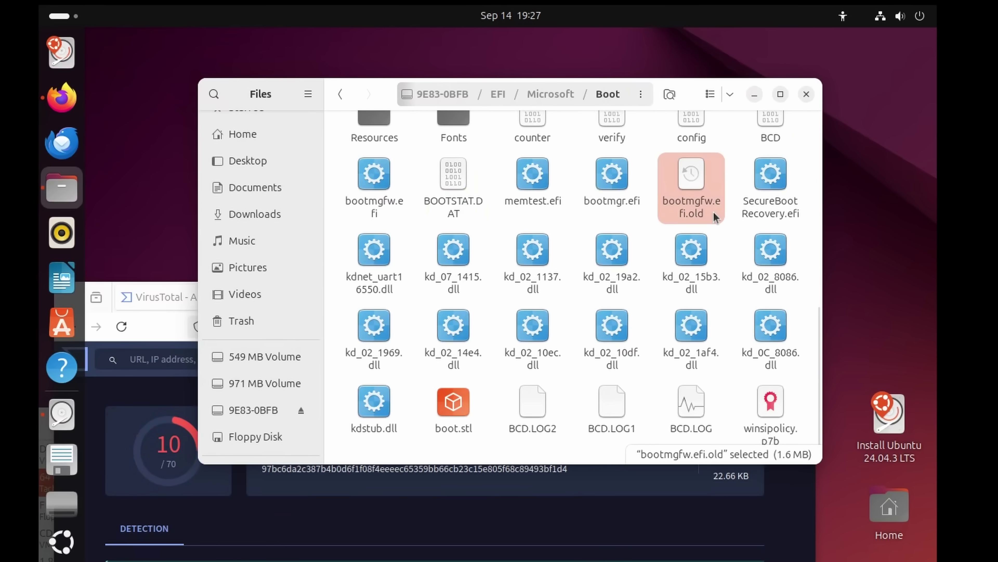
right_click(714, 212)
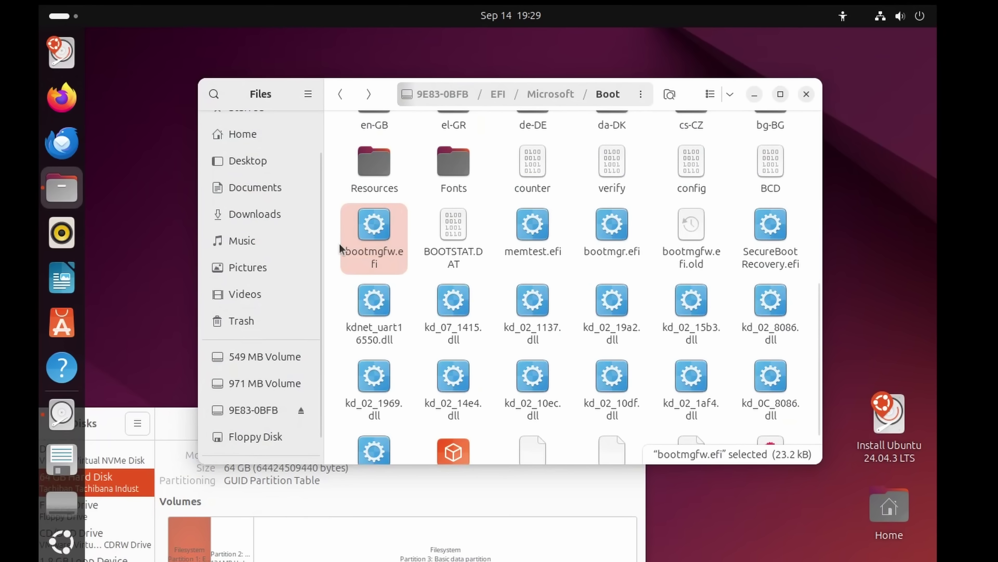
Copy bootmgfw.efi from the Boot folder to the Desktop and bring up the desktop's context options
left_click_drag(373, 232, 158, 241)
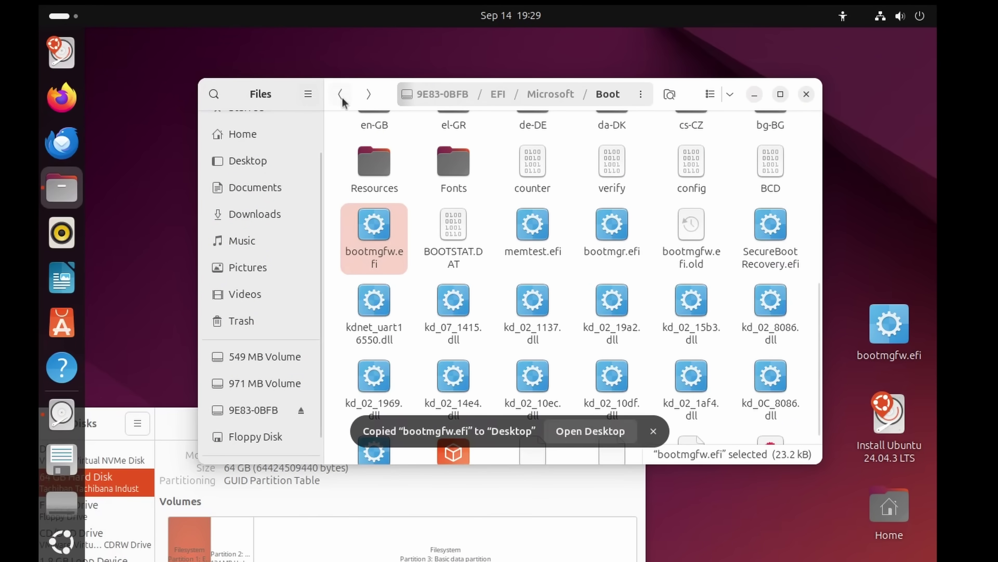
left_click_drag(284, 99, 179, 239)
right_click(619, 151)
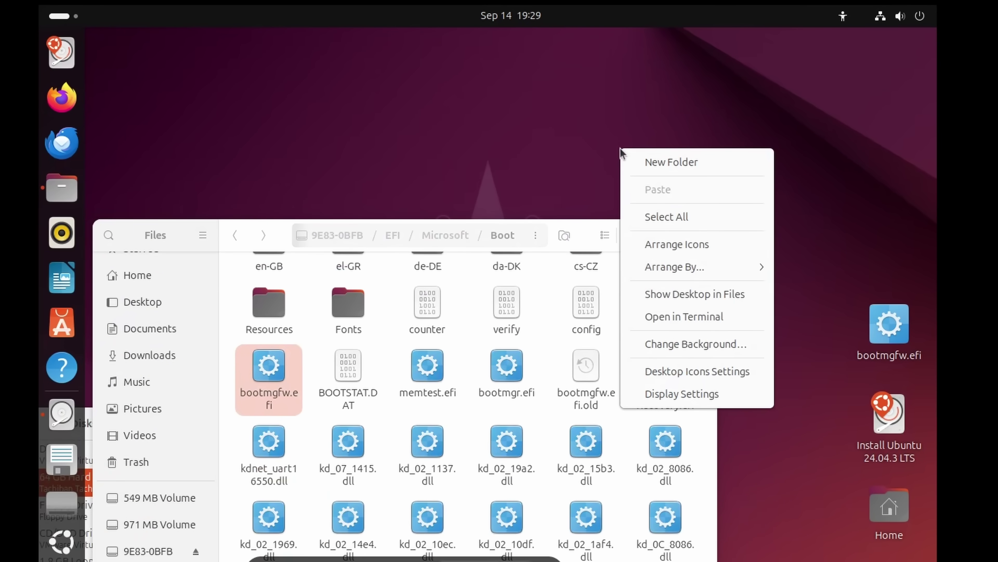
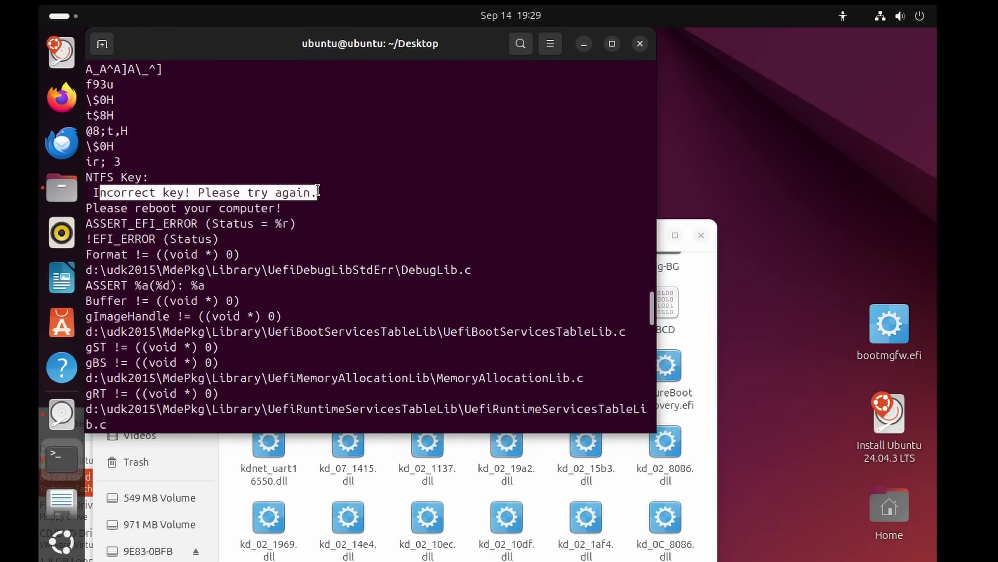
Examine the embedded strings printed in the terminal, from the NTFS key messages and EFI error assertions through the end of the output
left_click(238, 232)
left_click_drag(124, 228, 267, 240)
scroll(268, 240, "down", 10)
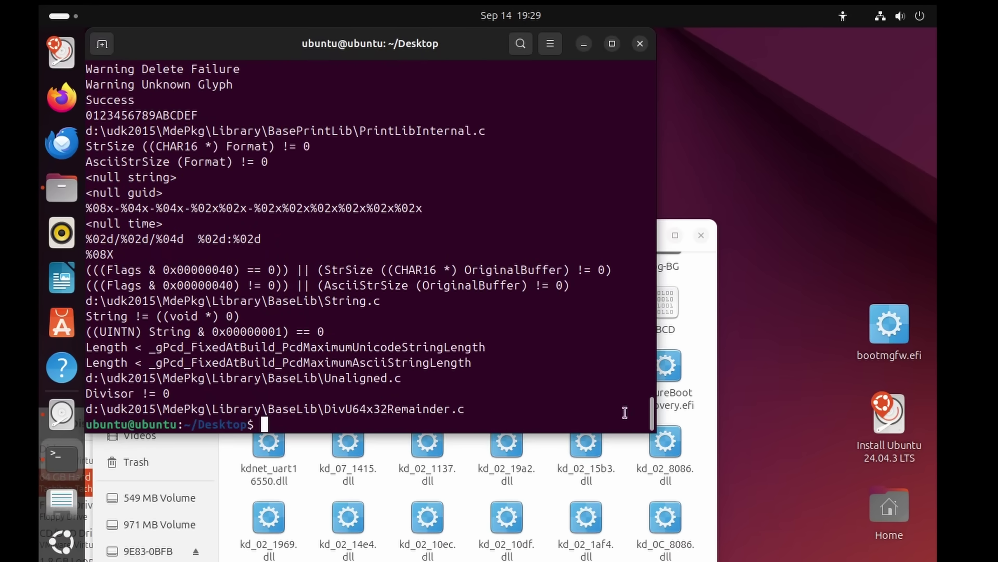
scroll(489, 311, "up", 10)
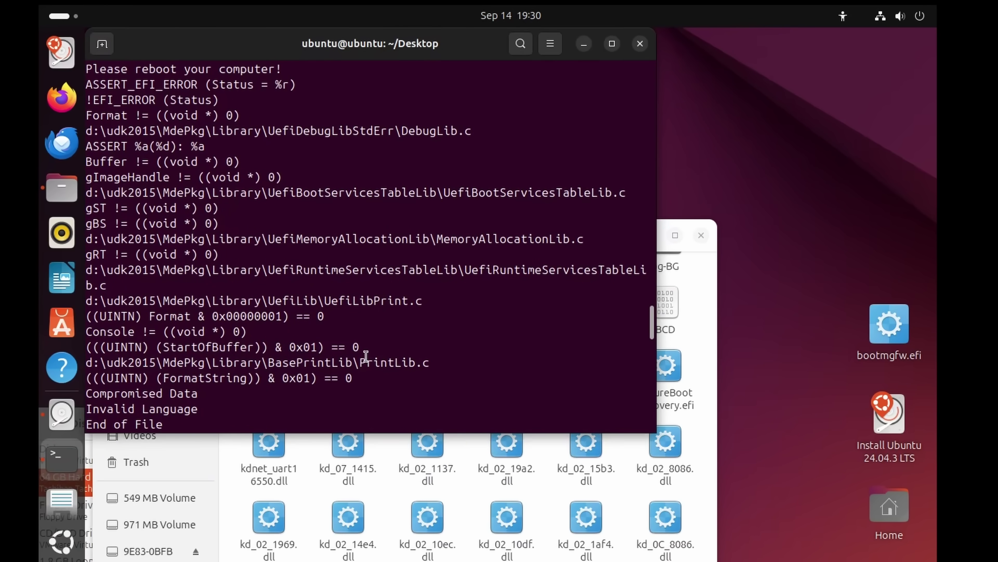
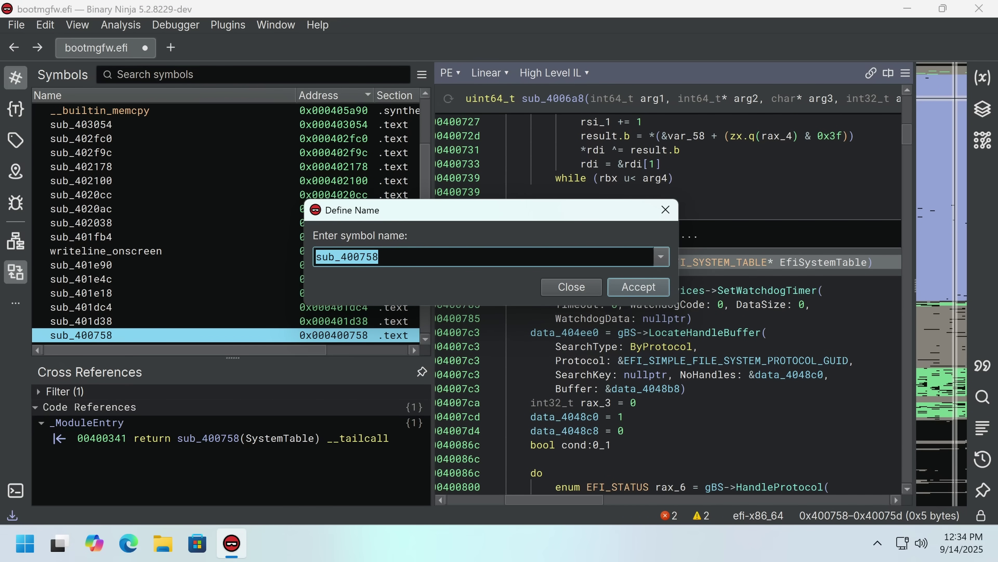
Rename the function sub_400758 to ransomedfunction
type("ransomedfunction")
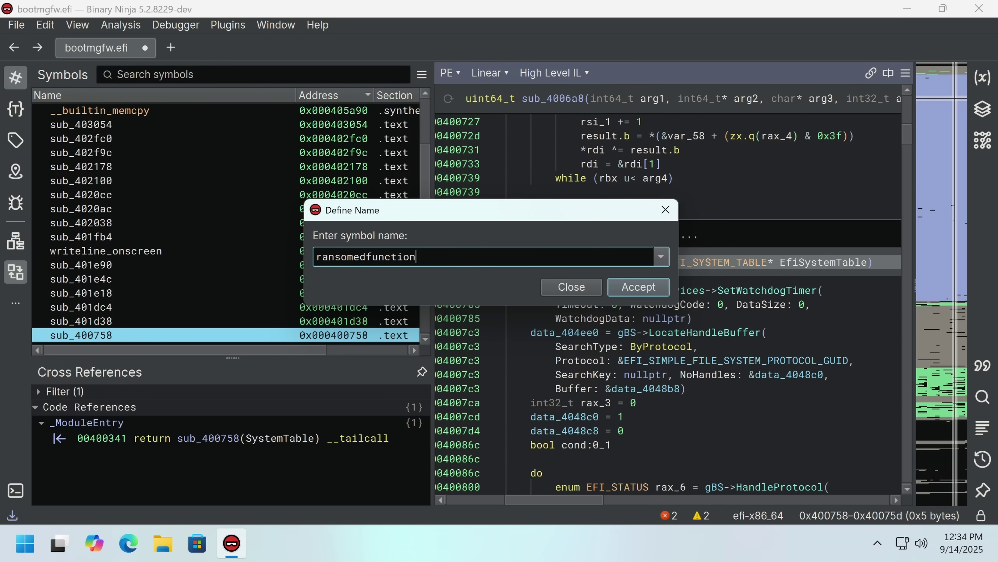
key("Return")
double_click(254, 441)
key("Escape")
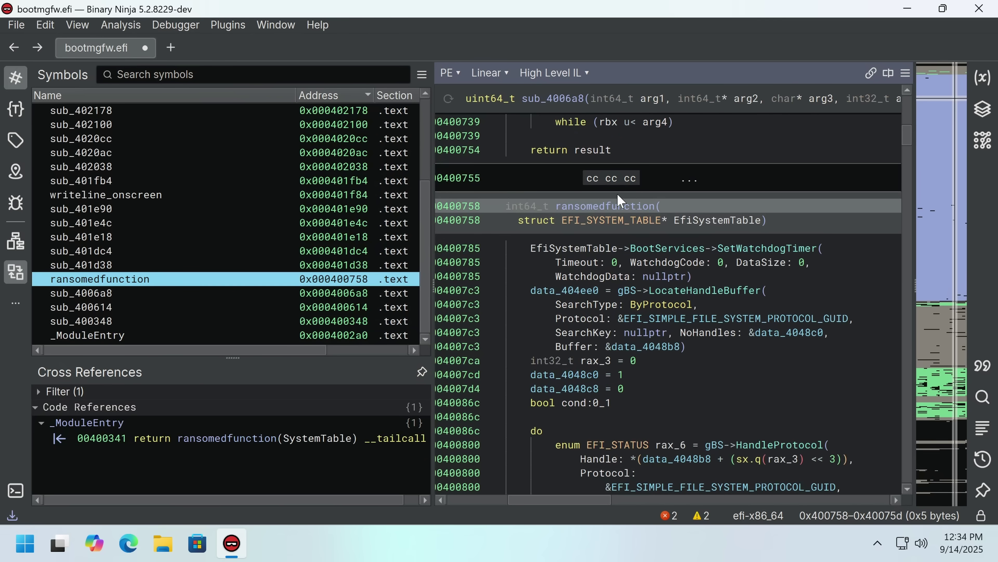
Rename the function at address 0x400758 to mainfunction
left_click(605, 206)
type("nmainfunction")
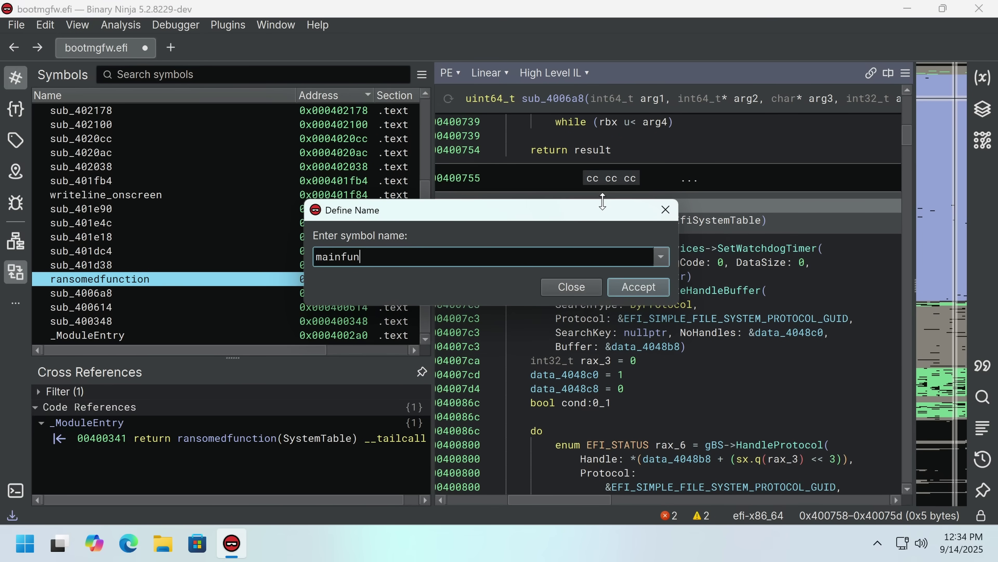
key("Return")
Highlight the \EFI\Microsoft\Boot\config path in mainfunction and examine the surrounding volume and file opening code
scroll(705, 393, "down", 7)
left_click(706, 445)
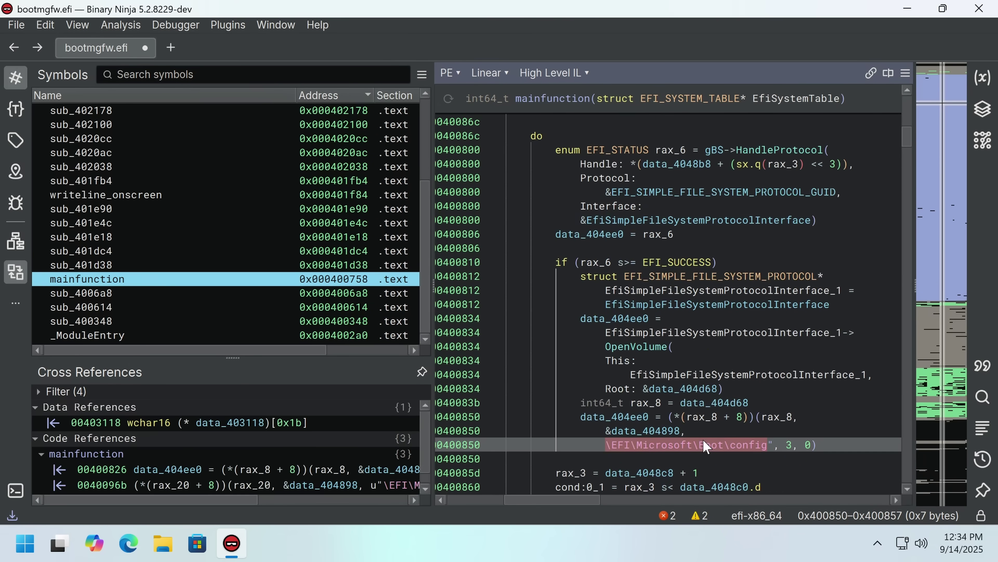
Highlight the writeline_onscreen calls at 00400a2e in mainfunction and examine the on-screen disk repair messages and surrounding console output code
scroll(676, 413, "down", 1)
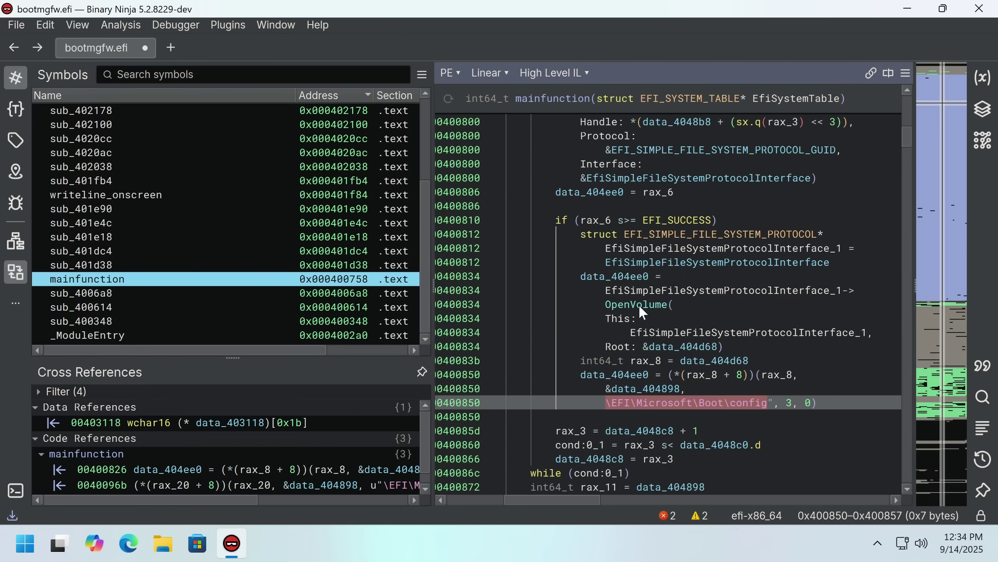
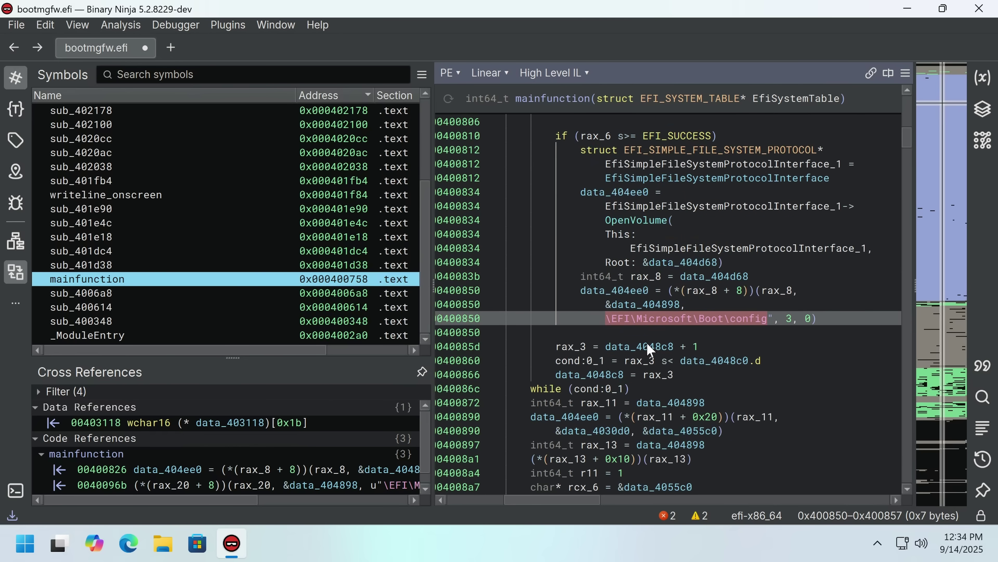
Highlight the writeline_onscreen calls at 00400a2e in mainfunction and examine the on-screen disk repair messages and surrounding console output code
scroll(649, 348, "down", 15)
left_click(587, 403)
scroll(341, 456, "down", 1)
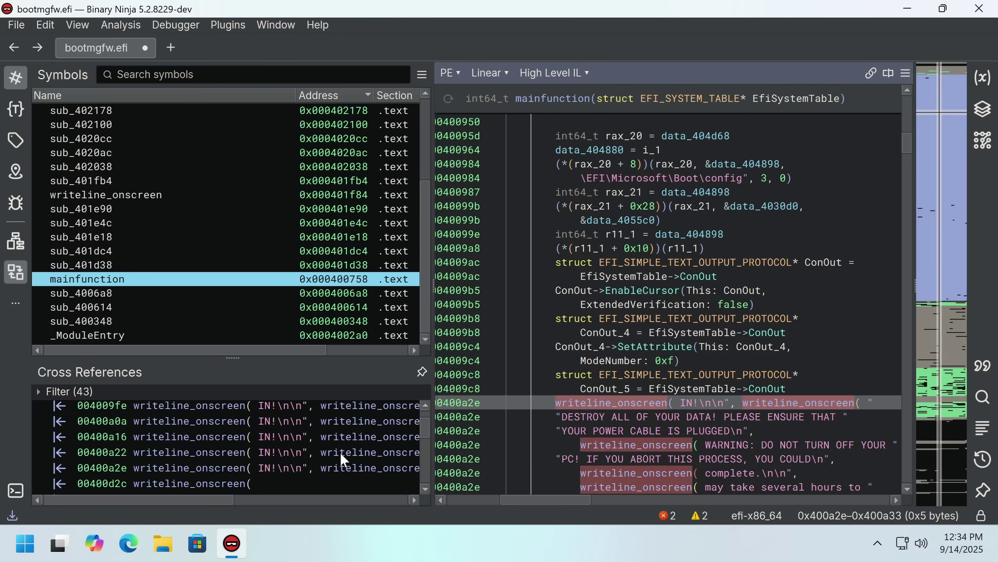
scroll(339, 451, "down", 3)
scroll(353, 452, "up", 3)
scroll(353, 450, "down", 1)
scroll(647, 366, "down", 3)
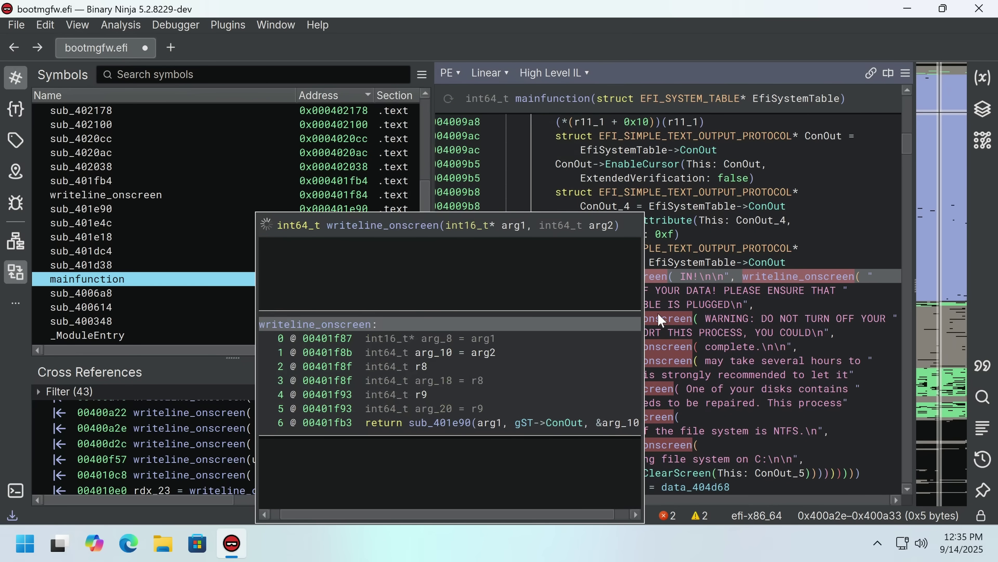
scroll(755, 314, "down", 1)
scroll(781, 293, "down", 5)
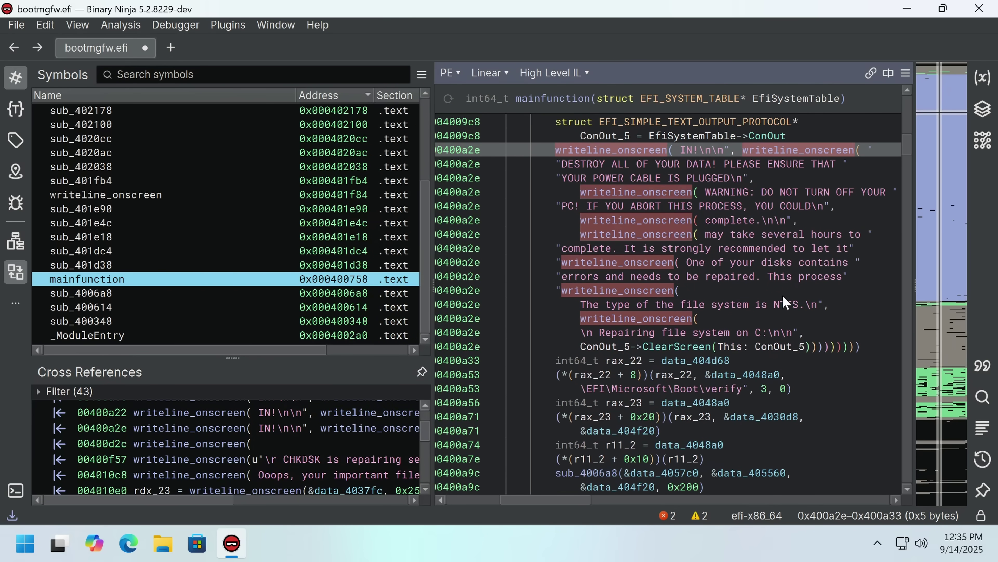
scroll(745, 309, "up", 6)
scroll(747, 252, "up", 3)
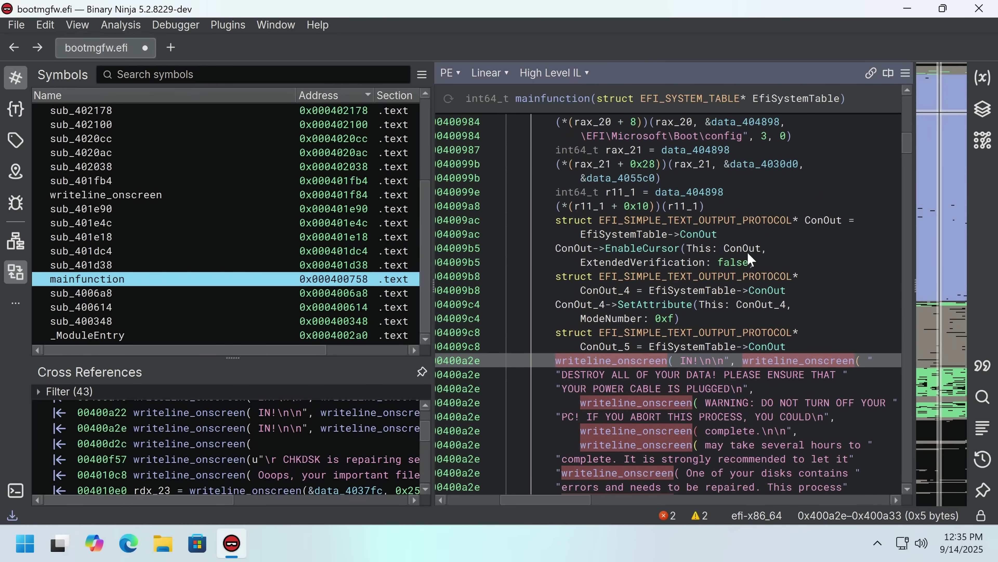
Select the do loop at 00400f8d in mainfunction and inspect the full ReadBlocks and sub_4006a8 calls inside it
left_click(705, 289)
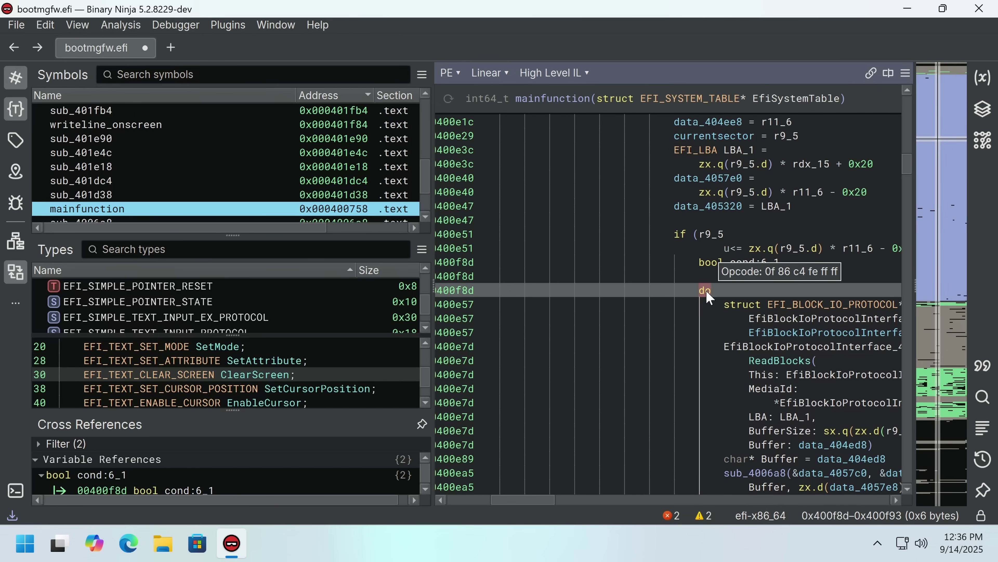
scroll(541, 505, "right", 5)
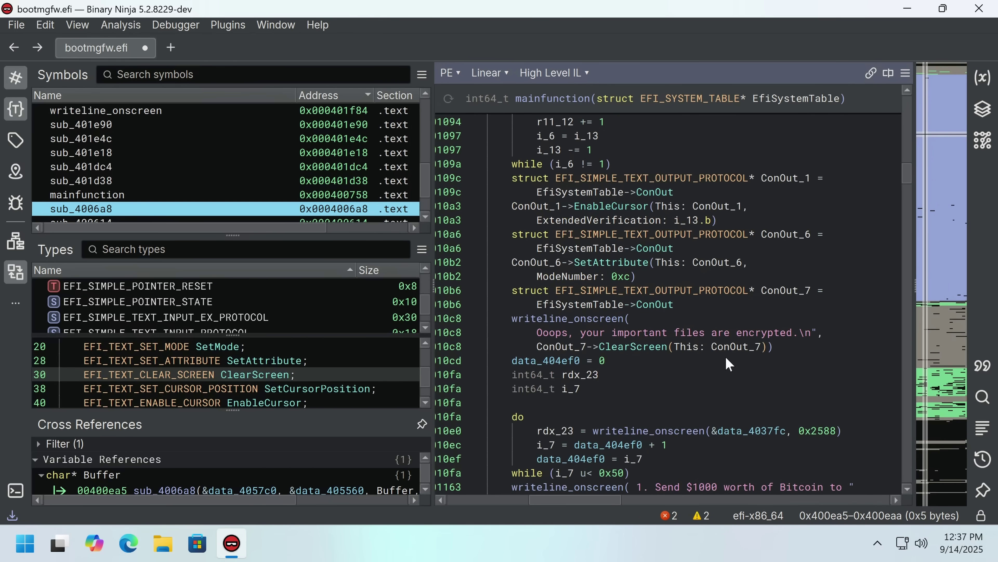
Highlight the "Ooops, your important files are encrypted." string and examine the ransom note, key prompt and code that follows
left_click(570, 333)
scroll(665, 305, "down", 10)
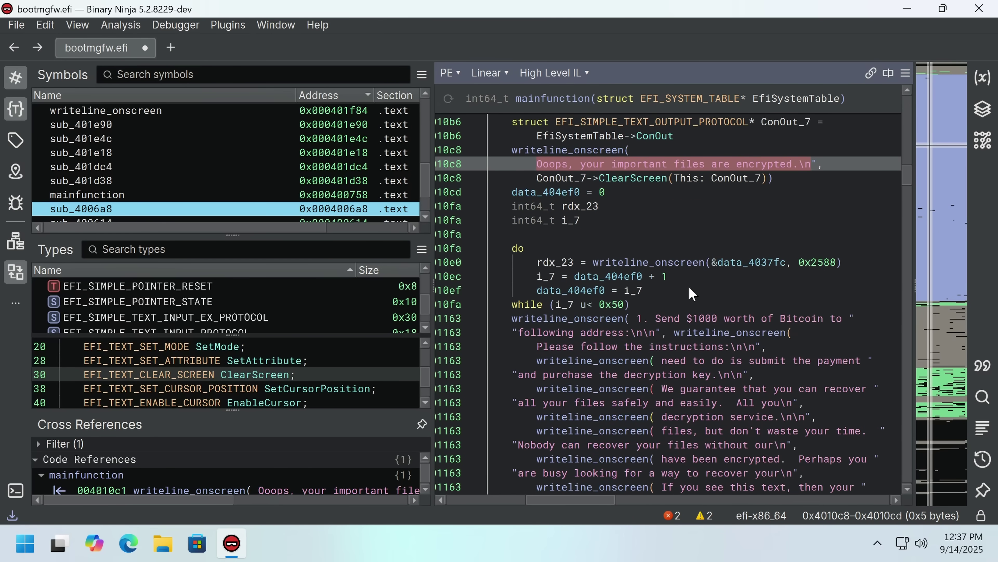
scroll(692, 293, "down", 3)
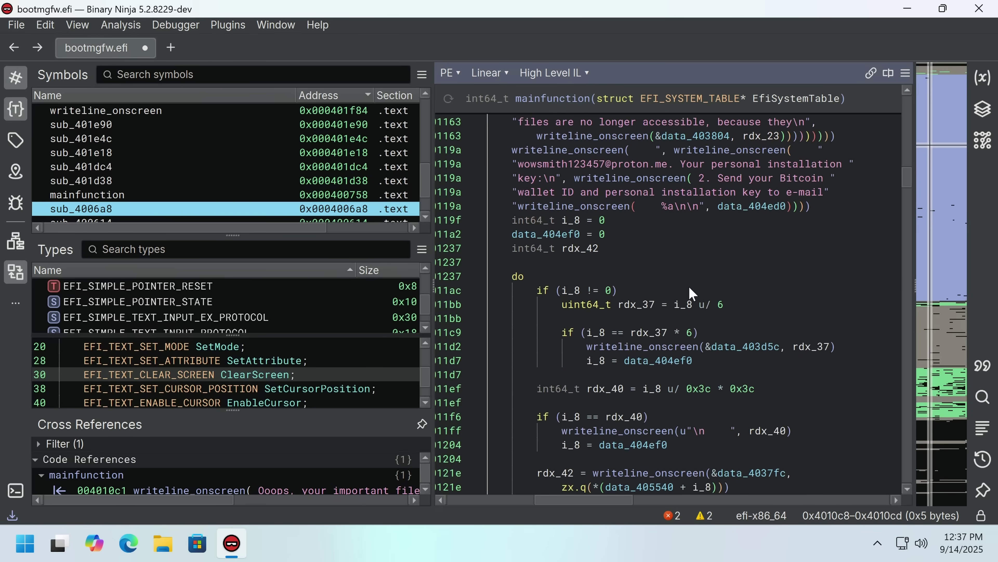
scroll(691, 289, "down", 2)
scroll(689, 282, "down", 4)
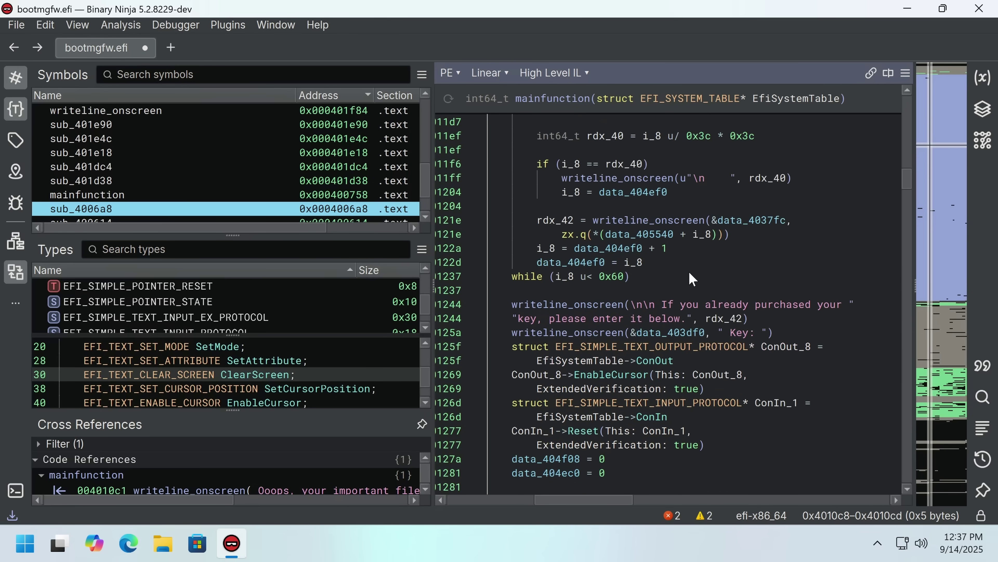
scroll(689, 272, "down", 7)
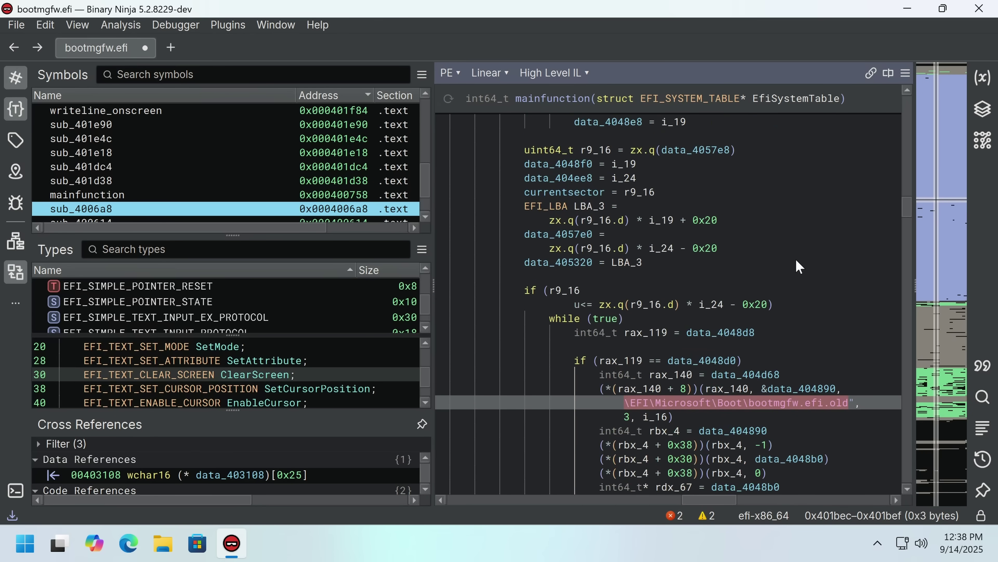
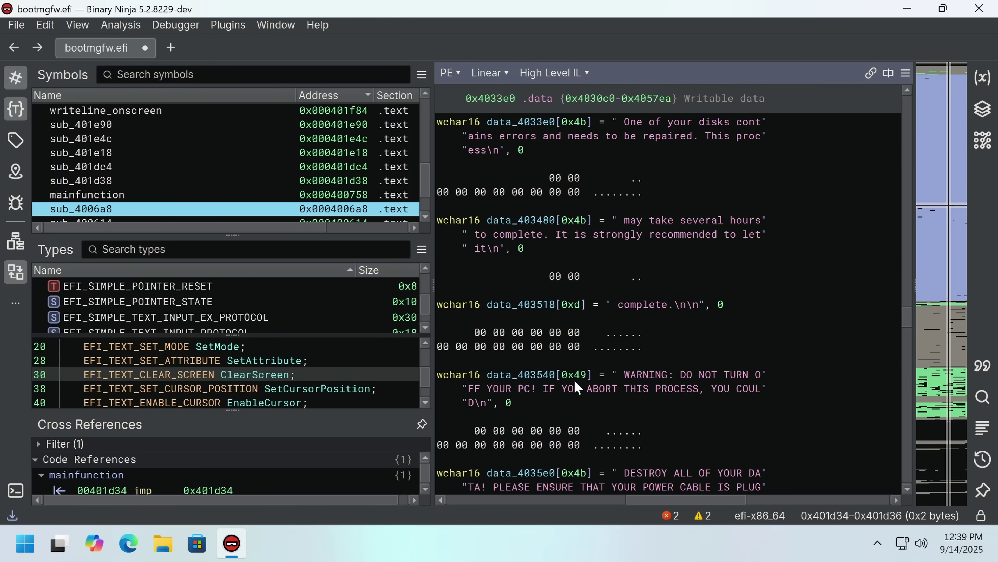
Examine the EFI\Microsoft\Boot file path strings in the writable .data section and the sub_403054 code just before it
scroll(574, 380, "up", 9)
scroll(574, 379, "up", 8)
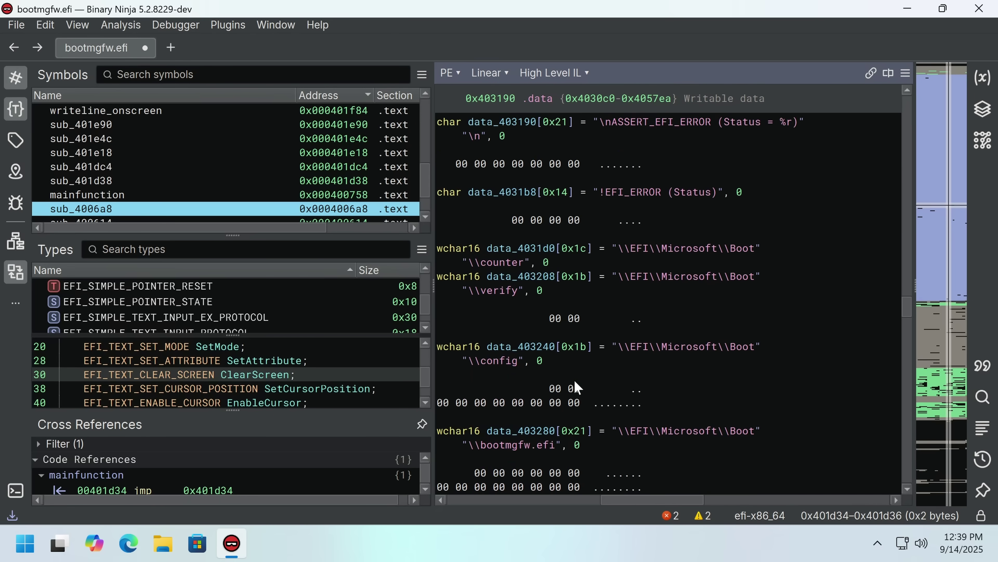
scroll(613, 341, "up", 10)
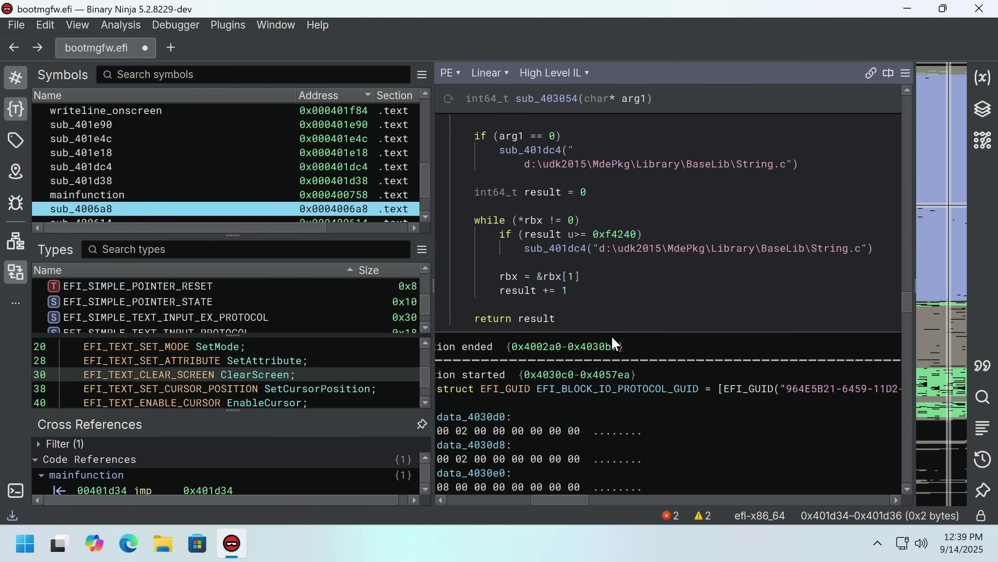
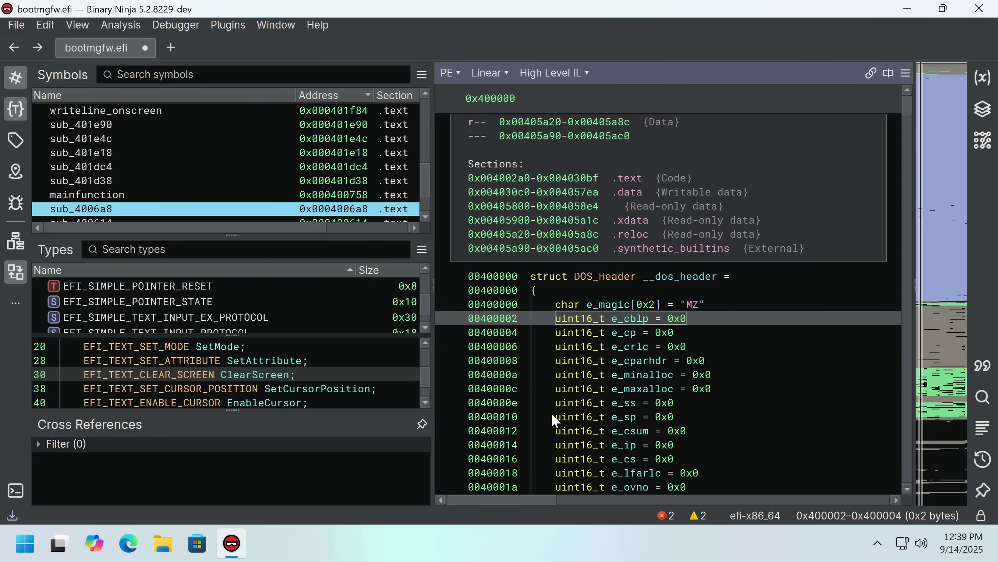
Examine the PE section headers and the _ModuleEntry function at the start of the .text section
scroll(594, 366, "down", 20)
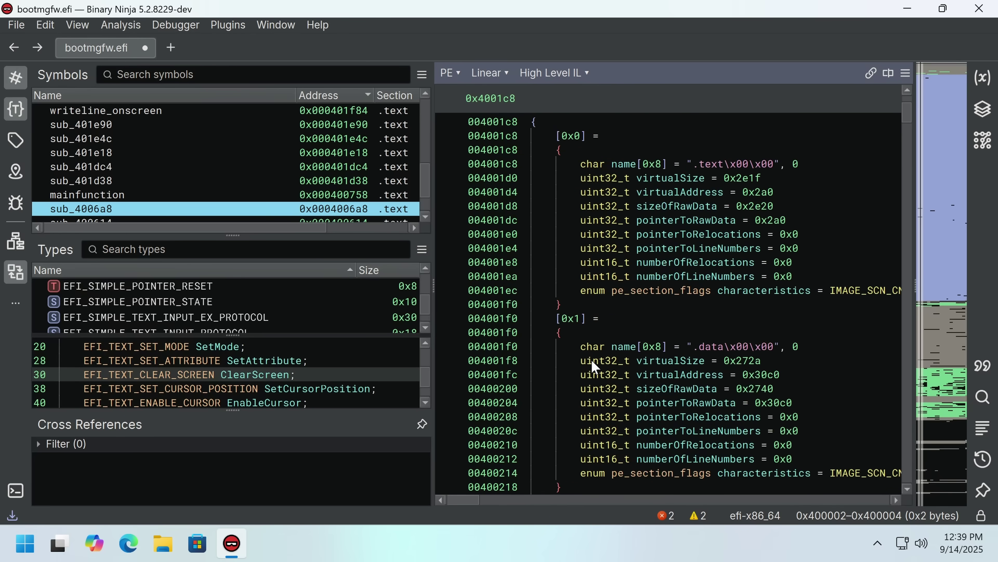
scroll(605, 338, "down", 6)
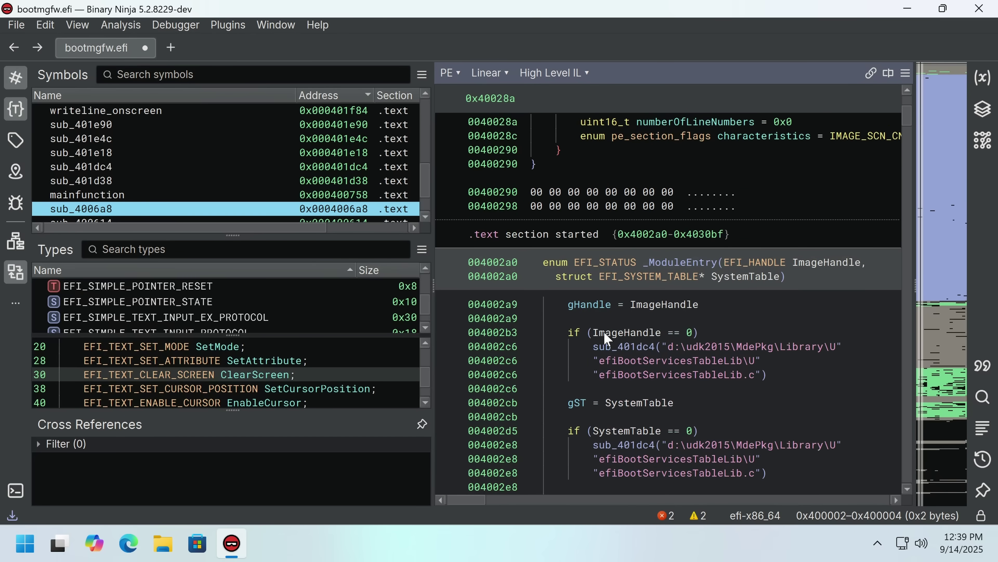